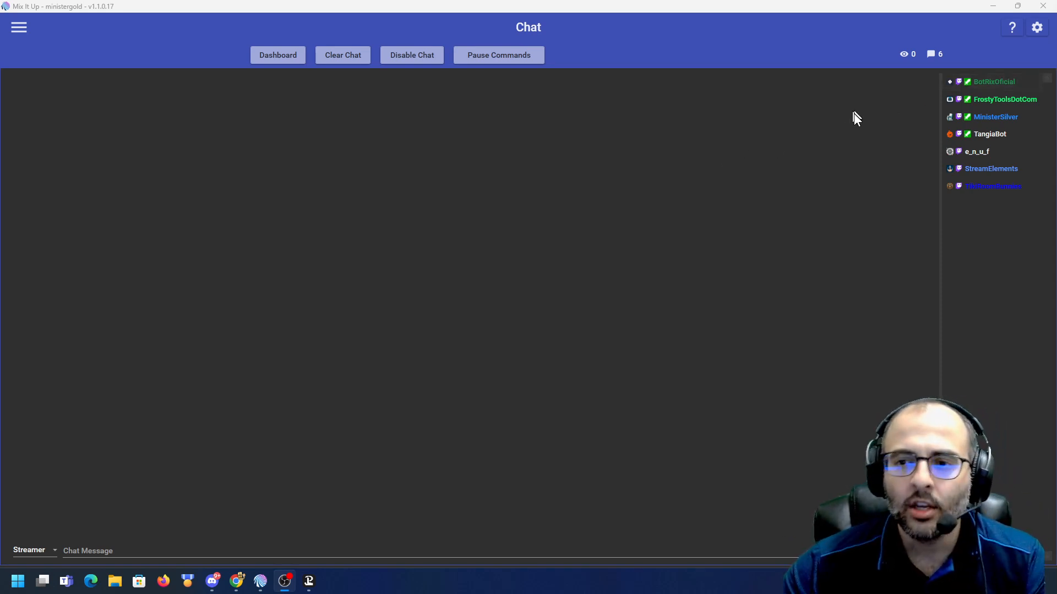
- Open the overlay endpoint settings
left_click(1037, 27)
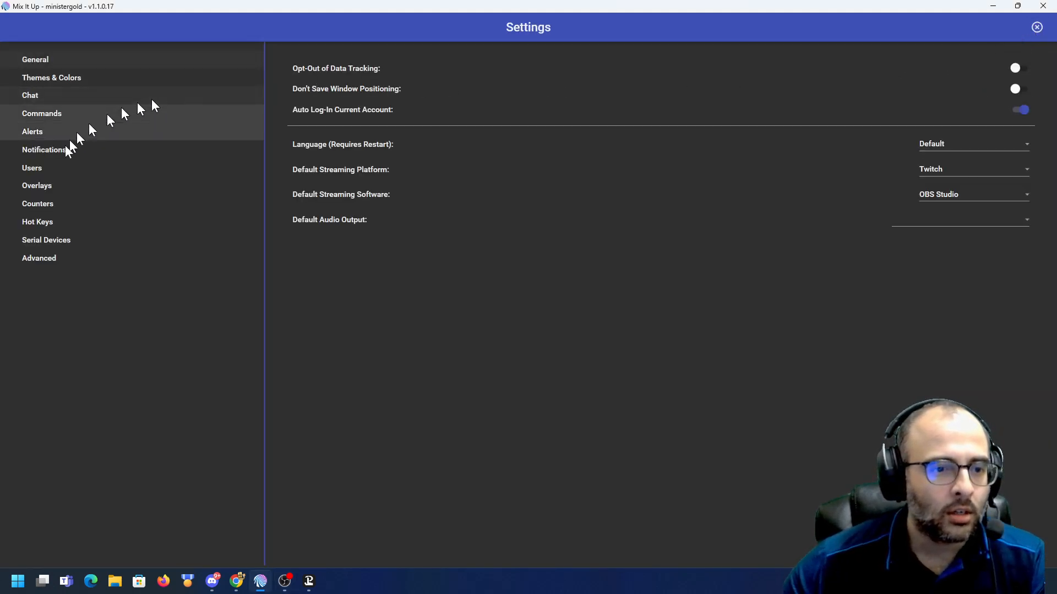
left_click(39, 186)
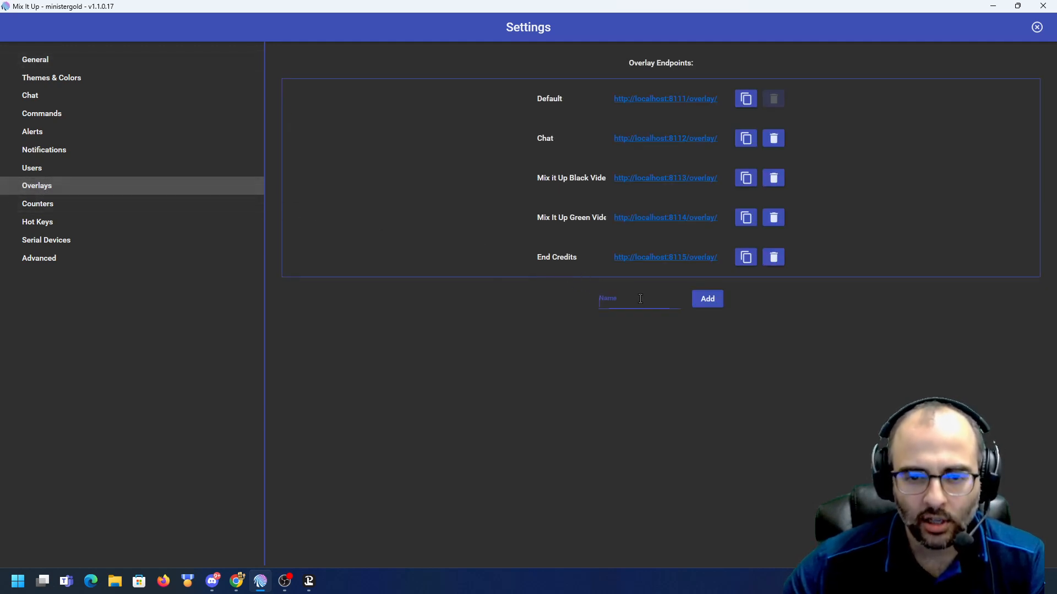
- Add an overlay endpoint named dhdshg and delete it again
type("dhdshg")
left_click(707, 299)
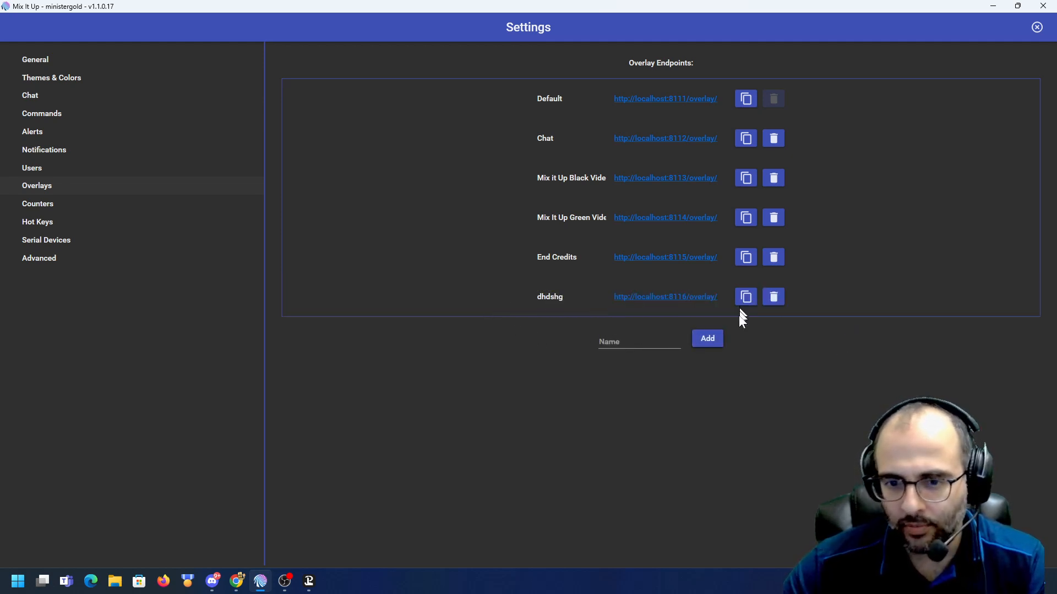
left_click(777, 300)
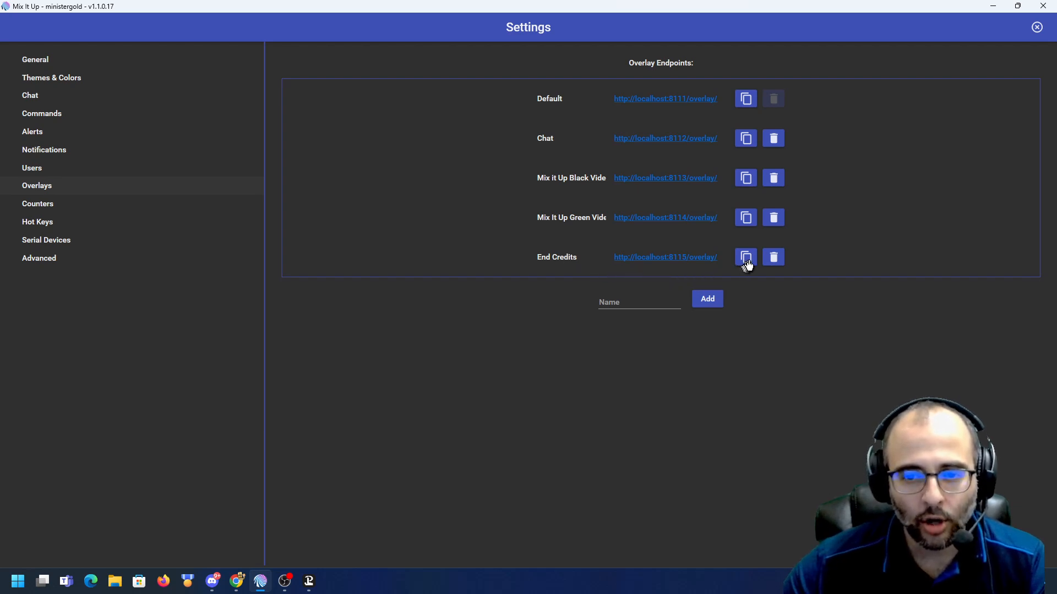
- Switch to OBS and add a new Browser source named Credits 3 to the Browser Mode scene
key("alt+Tab")
left_click(173, 534)
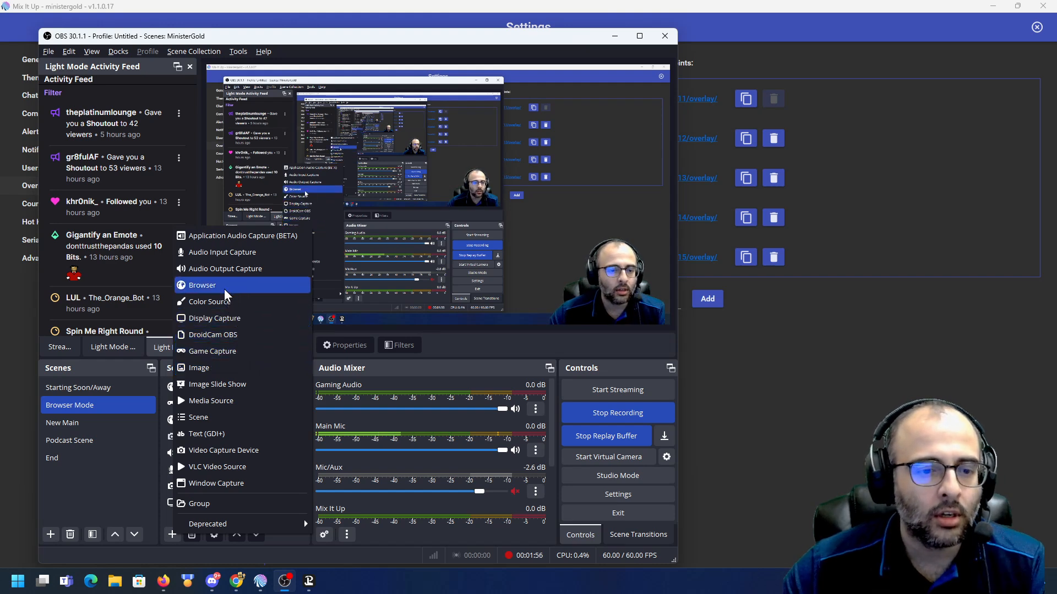
left_click(122, 492)
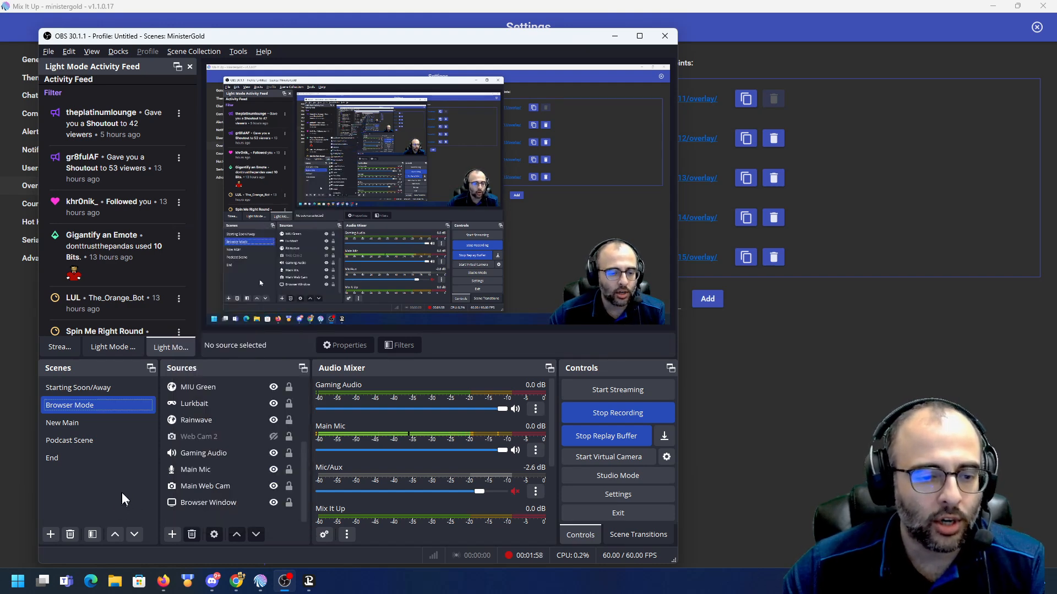
left_click(173, 534)
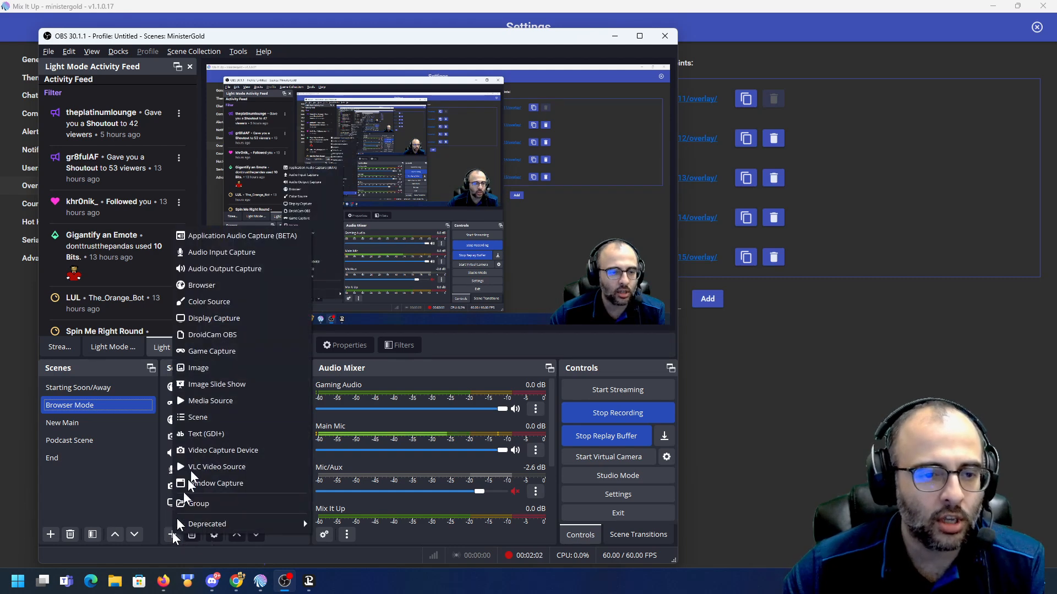
left_click(214, 289)
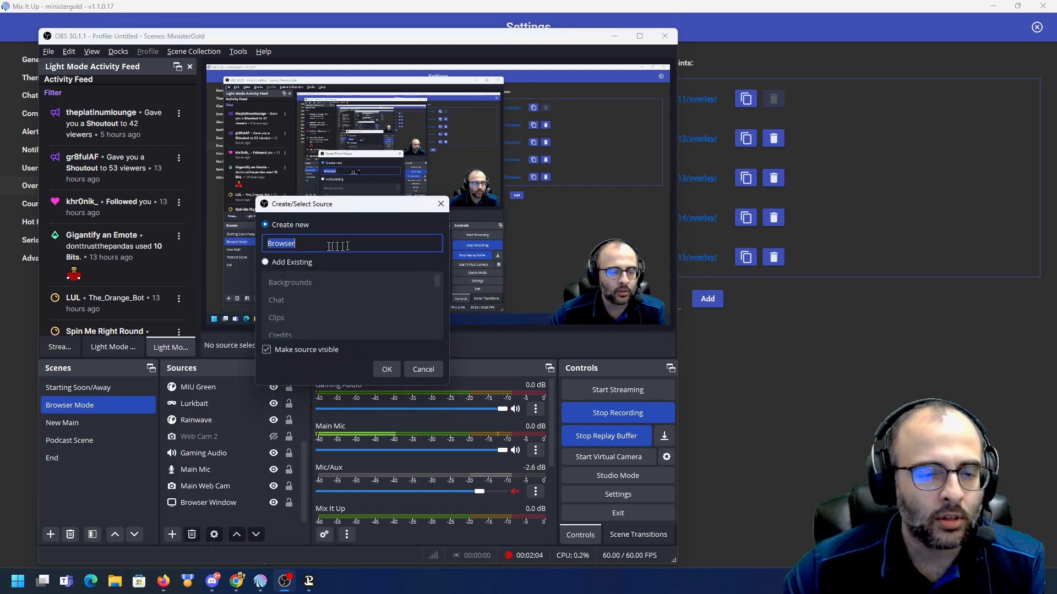
type("Credits 3")
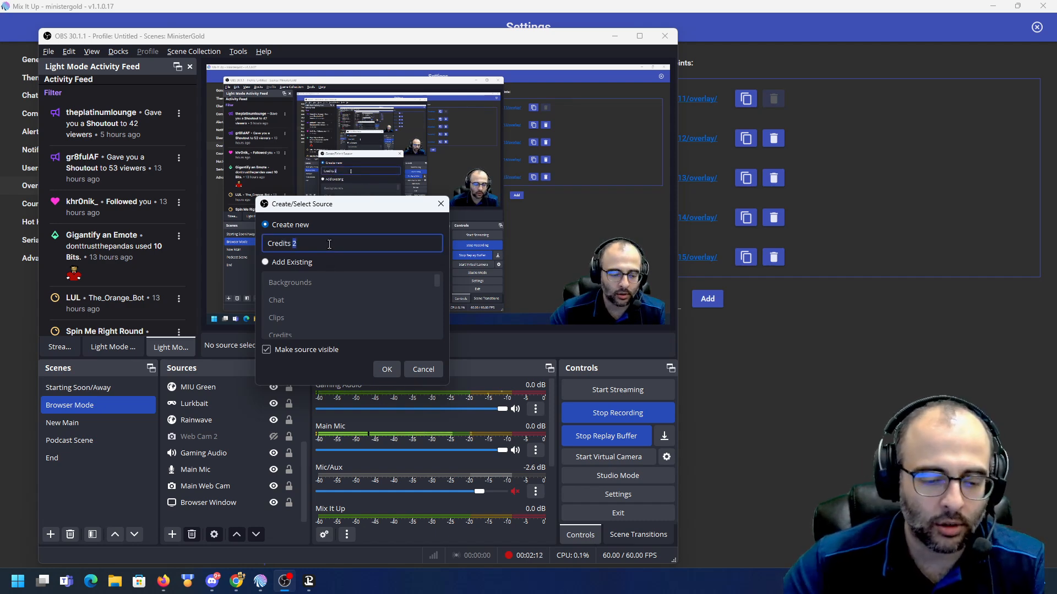
left_click(385, 370)
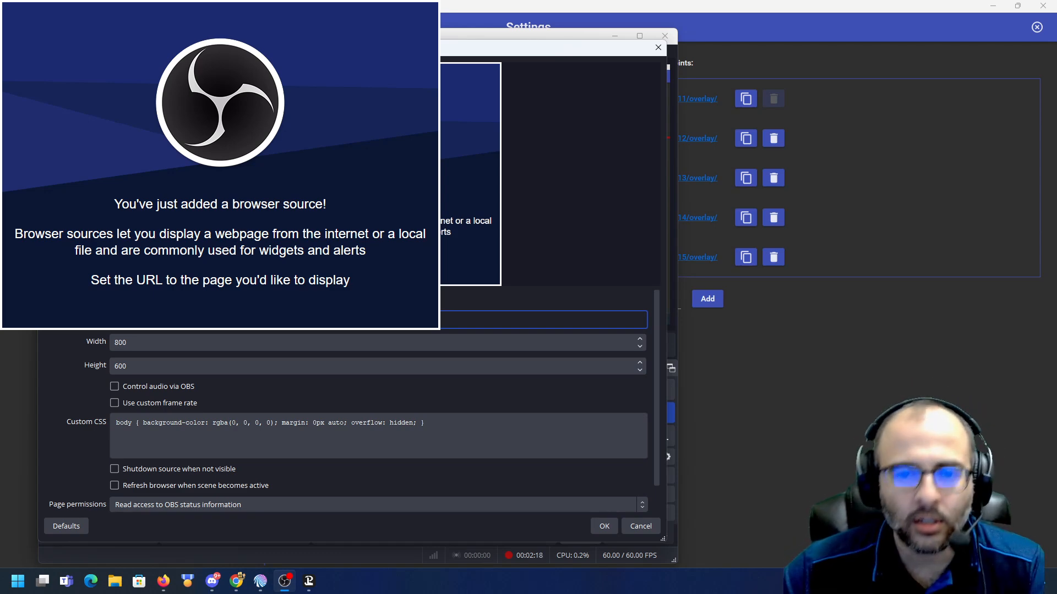
- Set the Credits 3 browser source to 1920 by 1080, enable refresh when the scene becomes active, and confirm
left_click_drag(440, 51, 833, 70)
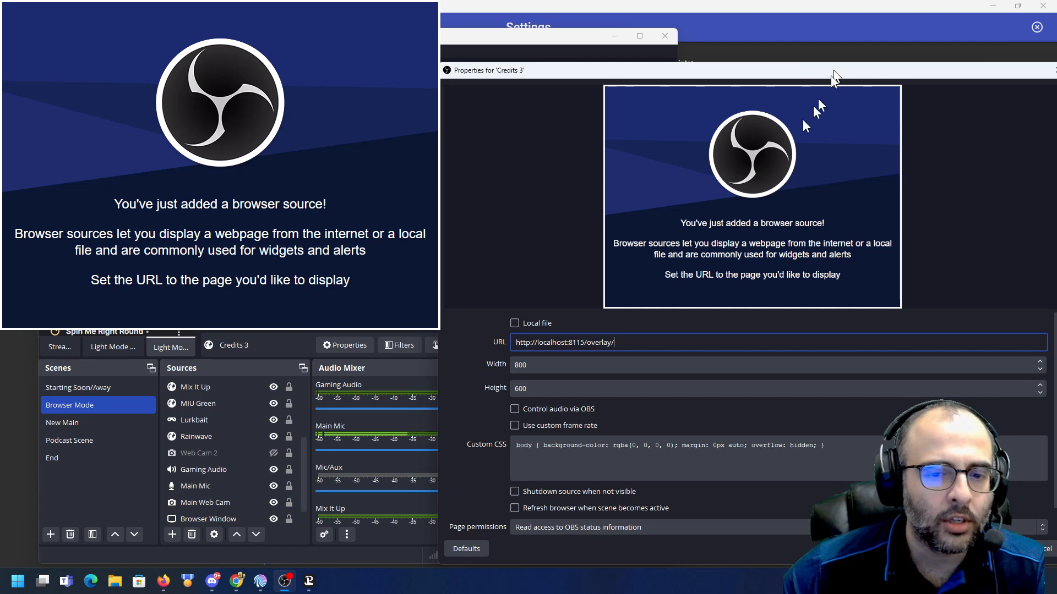
left_click_drag(603, 342, 531, 342)
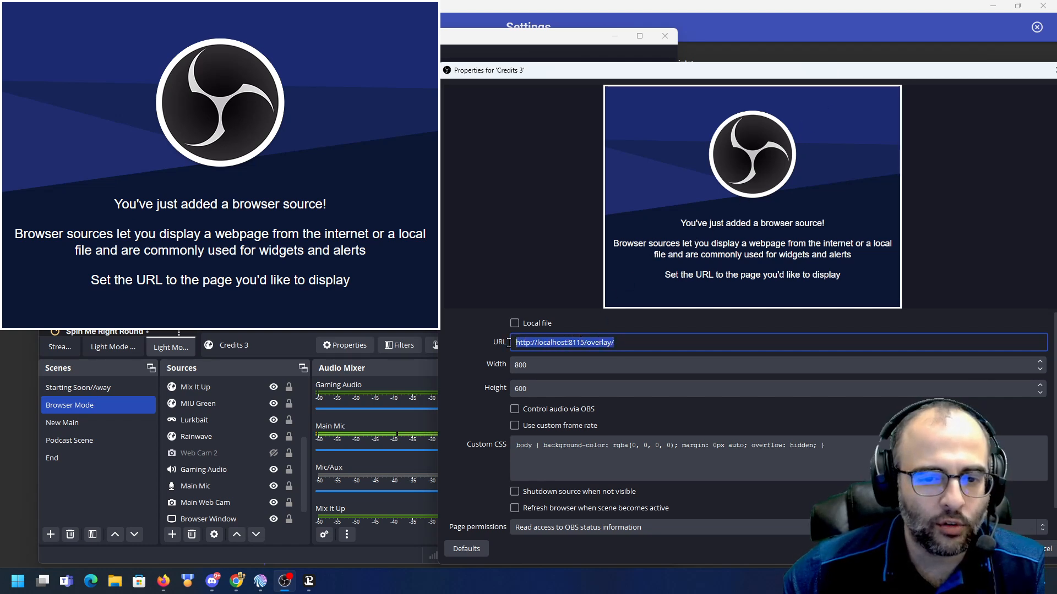
double_click(534, 365)
type("1920")
double_click(538, 387)
type("1080")
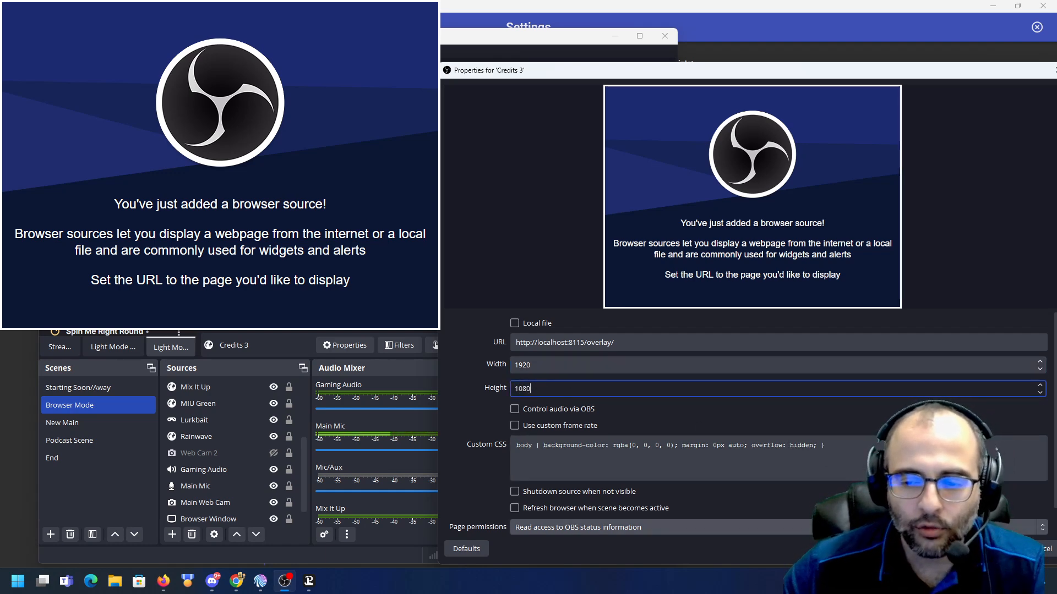
left_click(515, 508)
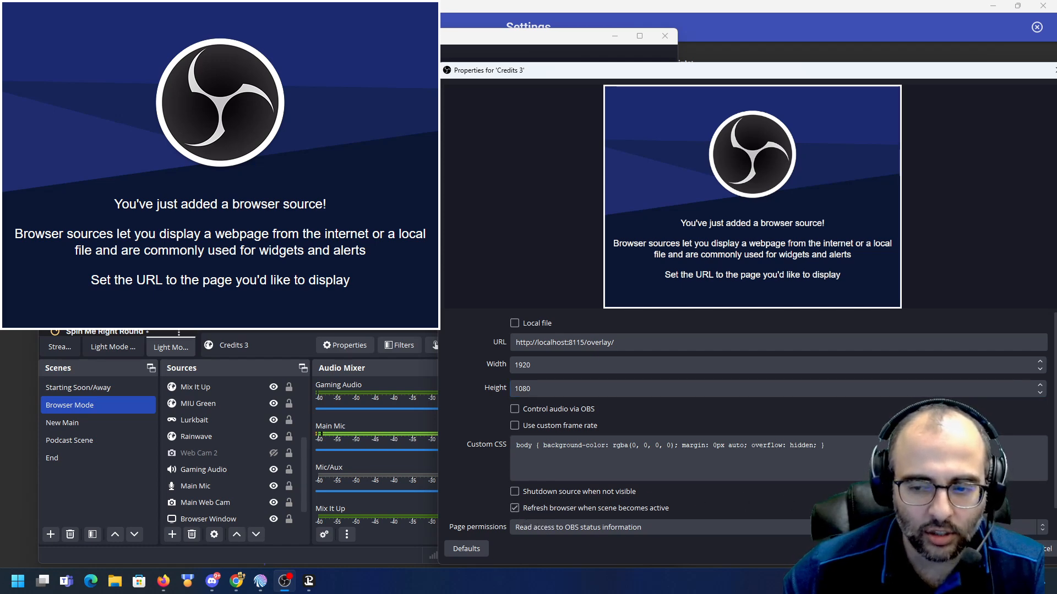
left_click(1004, 548)
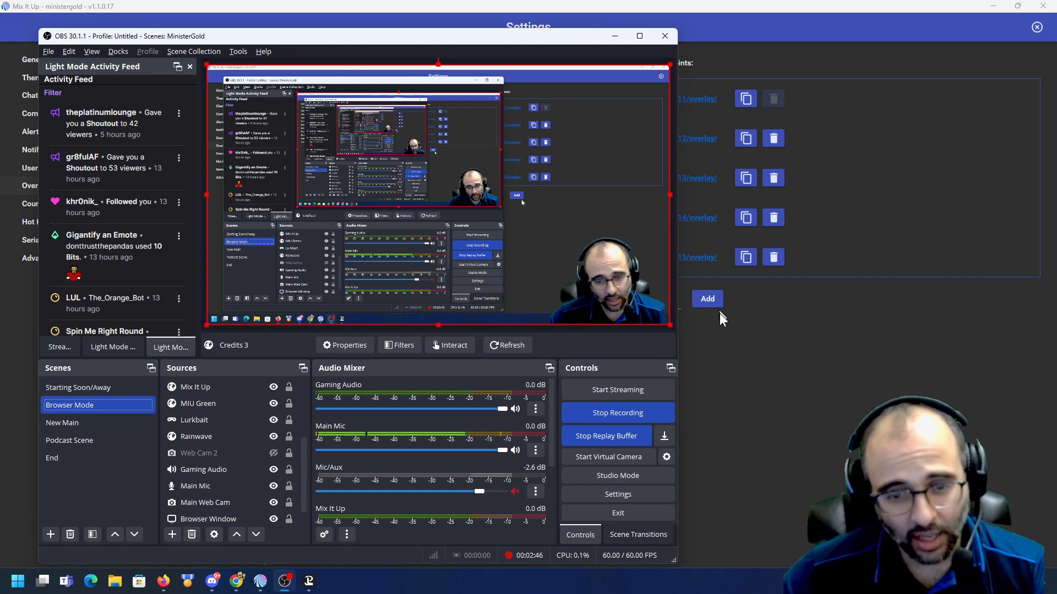
- Close the settings and open the Overlay Widgets list to review the existing widgets
left_click_drag(384, 42, 1056, 77)
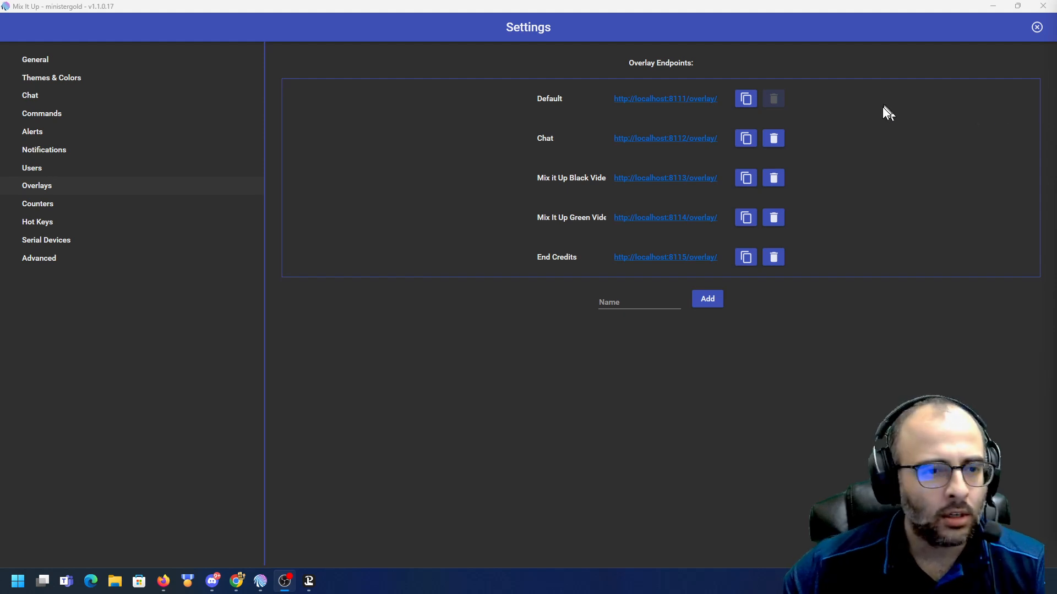
left_click(1037, 27)
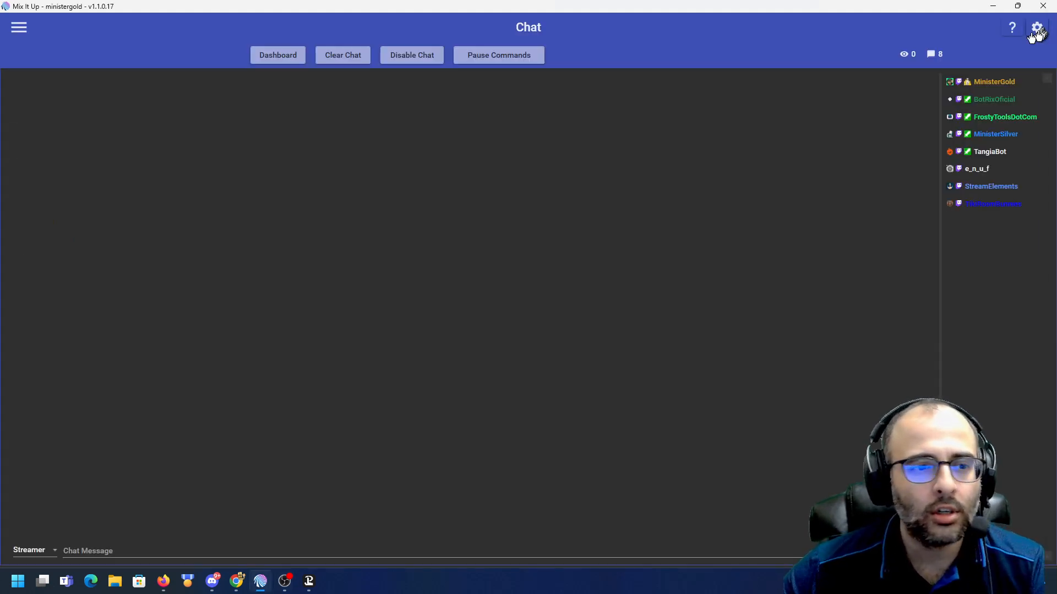
left_click(19, 27)
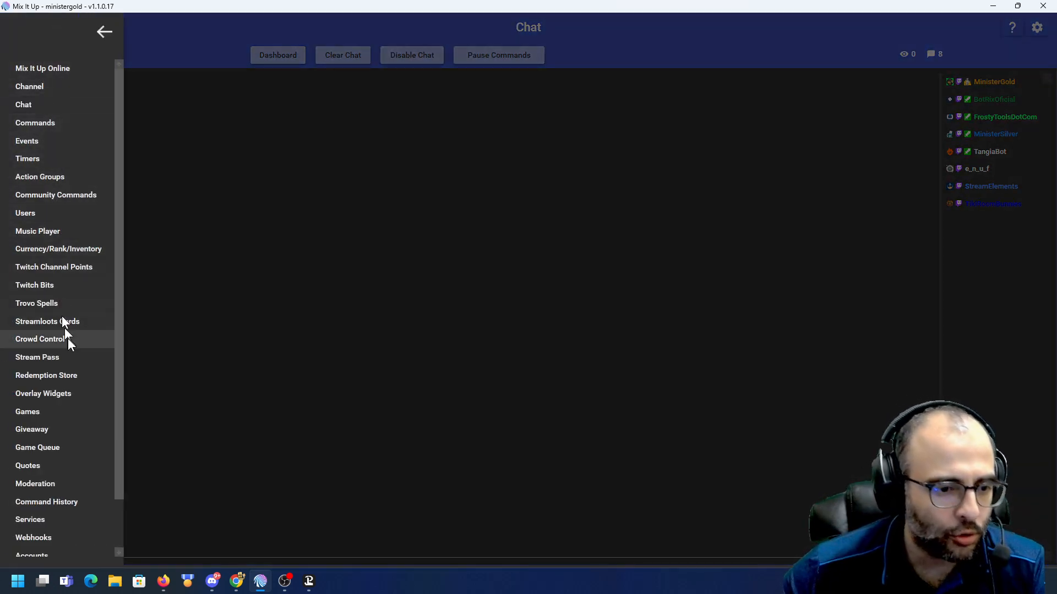
left_click(60, 393)
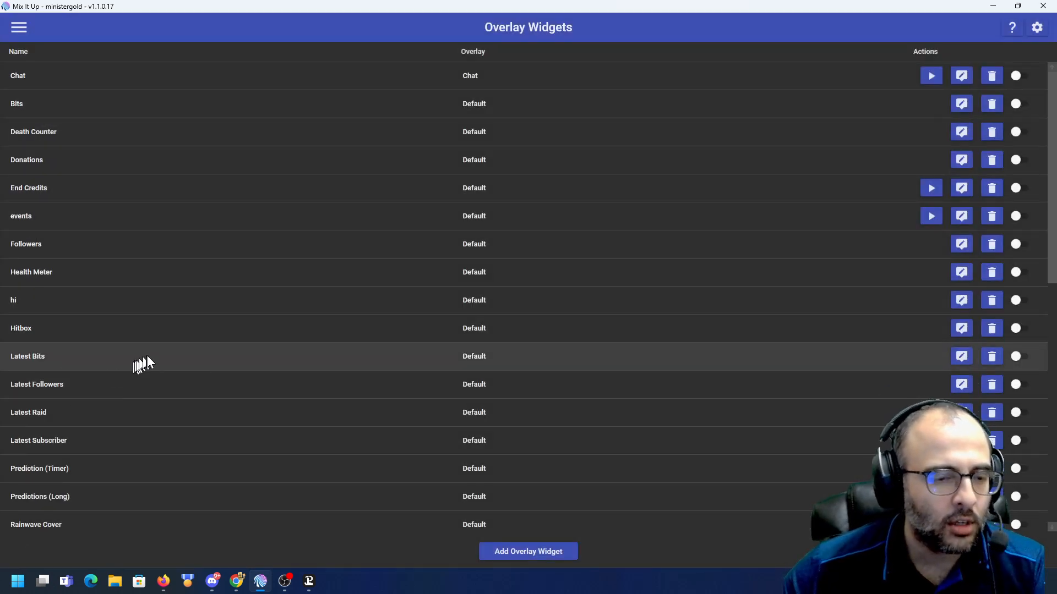
scroll(62, 187, "down", 5)
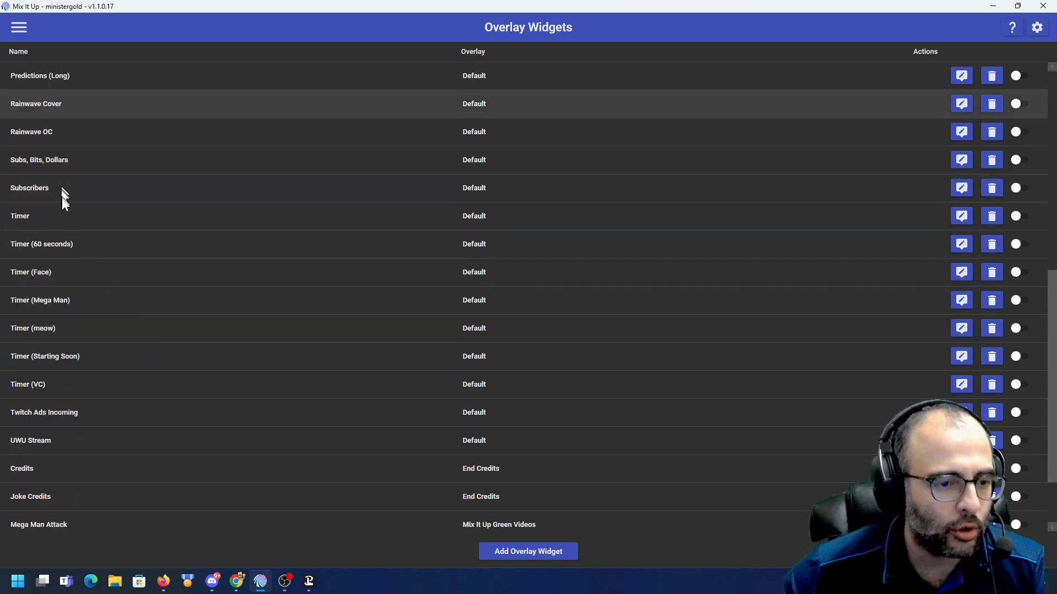
scroll(63, 199, "down", 1)
scroll(38, 223, "up", 2)
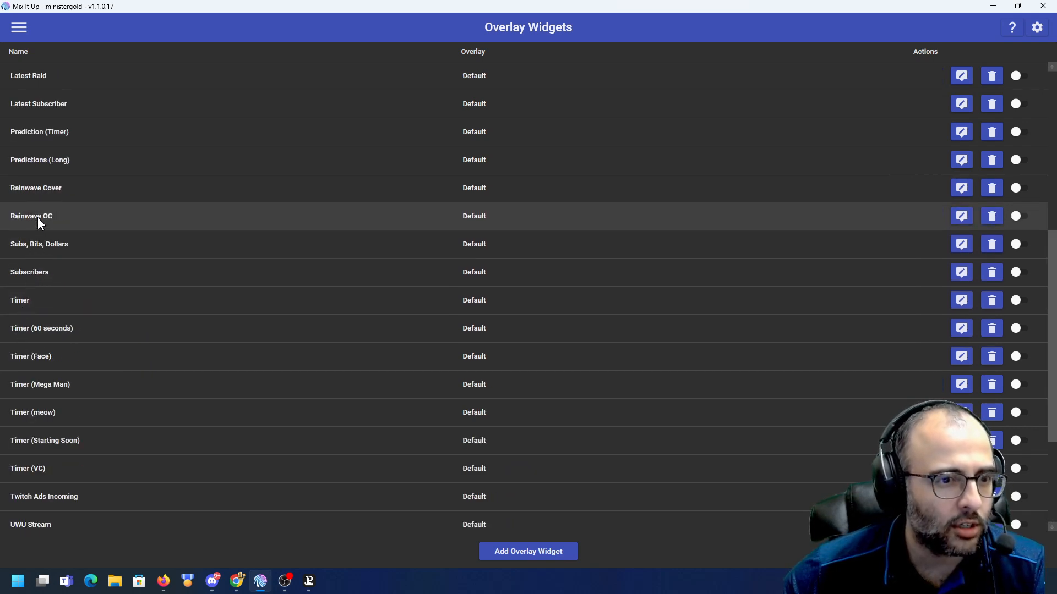
scroll(38, 217, "up", 4)
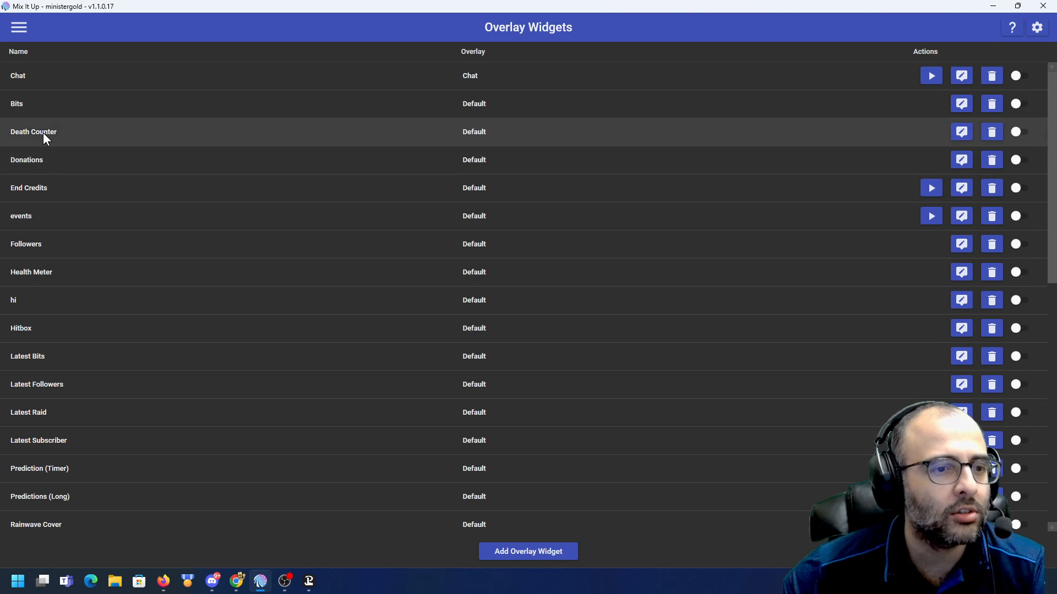
scroll(48, 283, "down", 6)
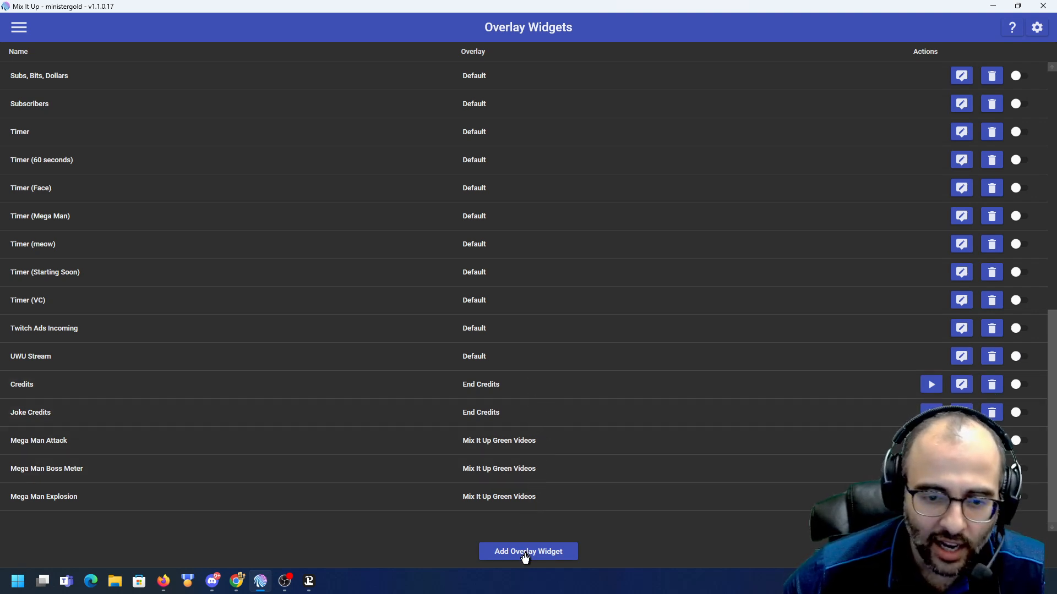
left_click(526, 553)
left_click(513, 208)
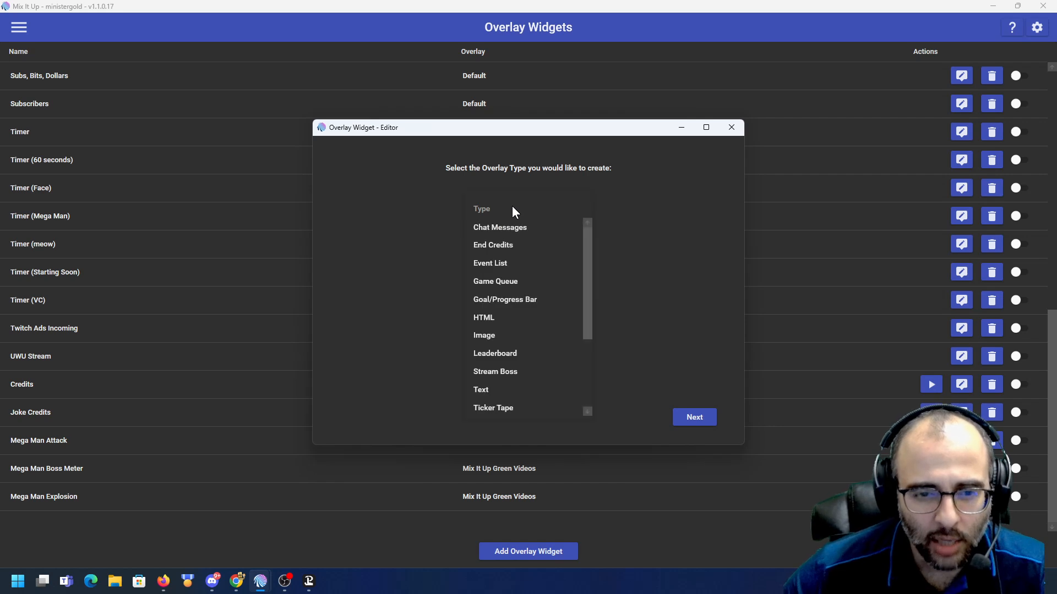
scroll(521, 329, "down", 3)
scroll(512, 342, "up", 3)
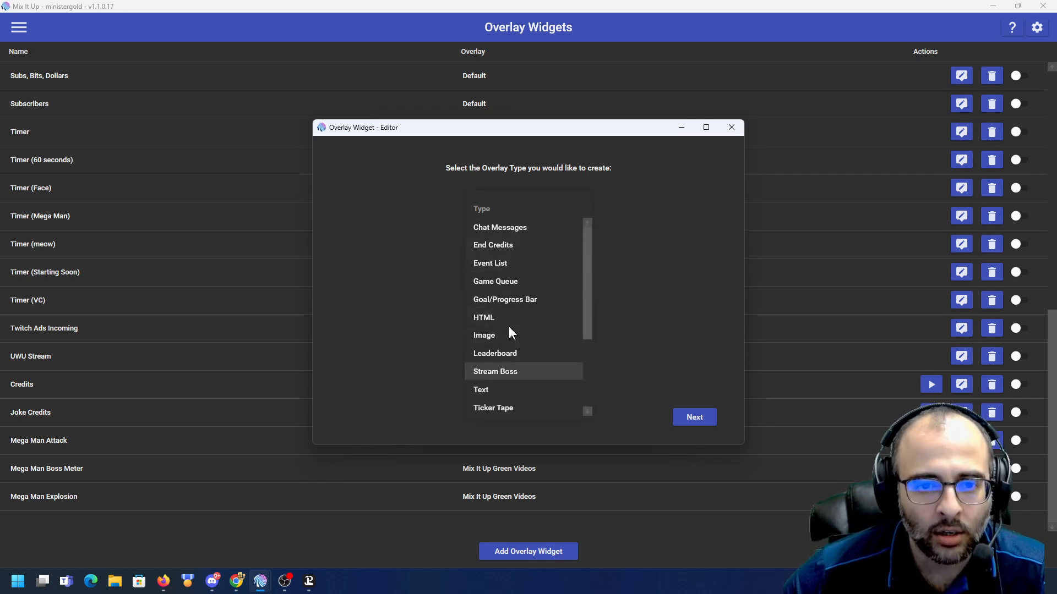
left_click(517, 245)
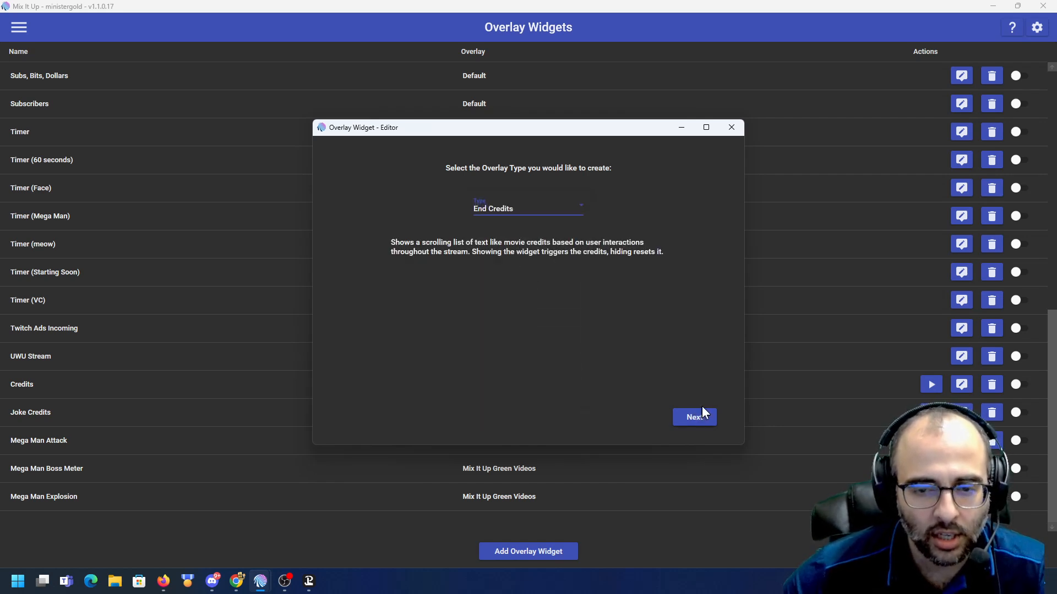
left_click(731, 128)
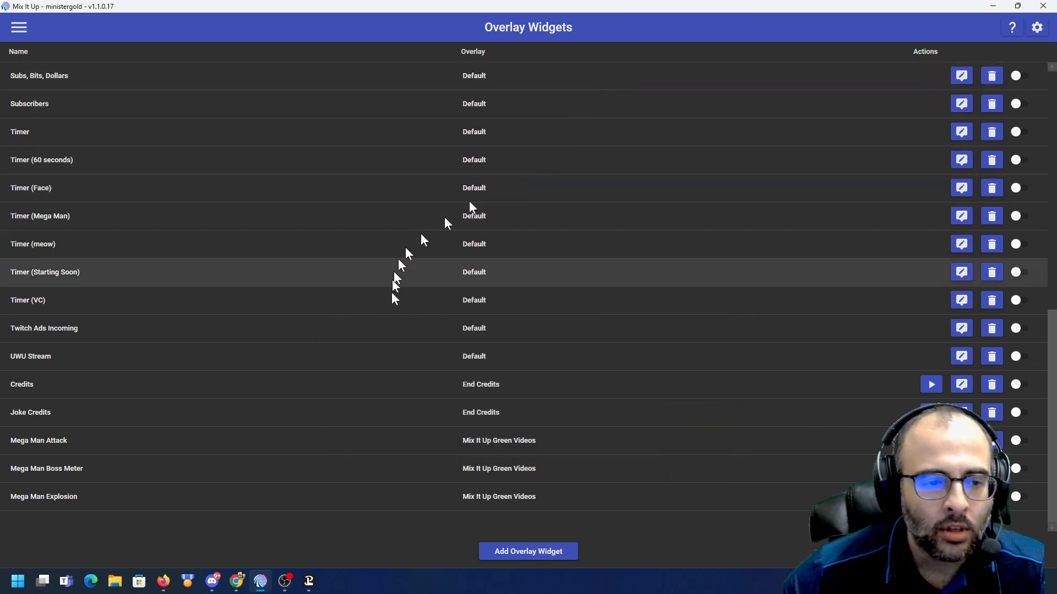
- Open the Credits widget editor and inspect its scroll speed, text settings and credit sections
left_click(961, 384)
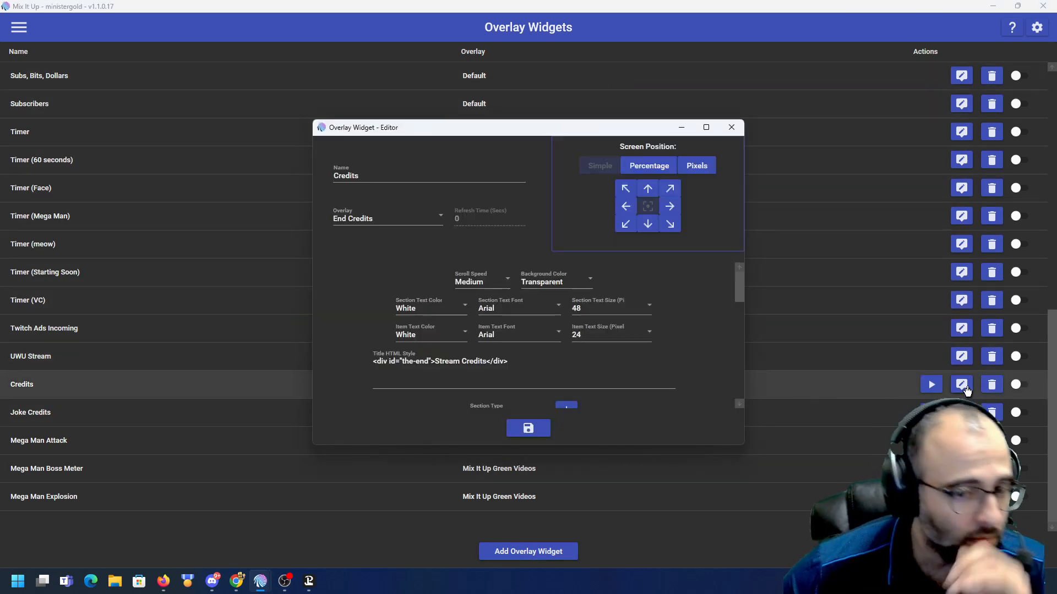
left_click(709, 127)
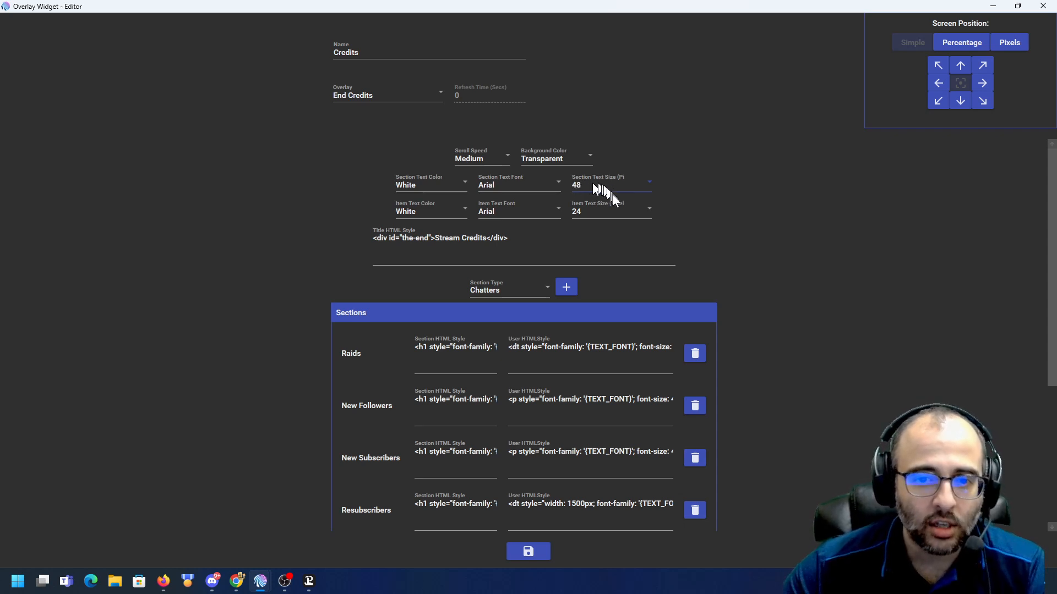
left_click(586, 210)
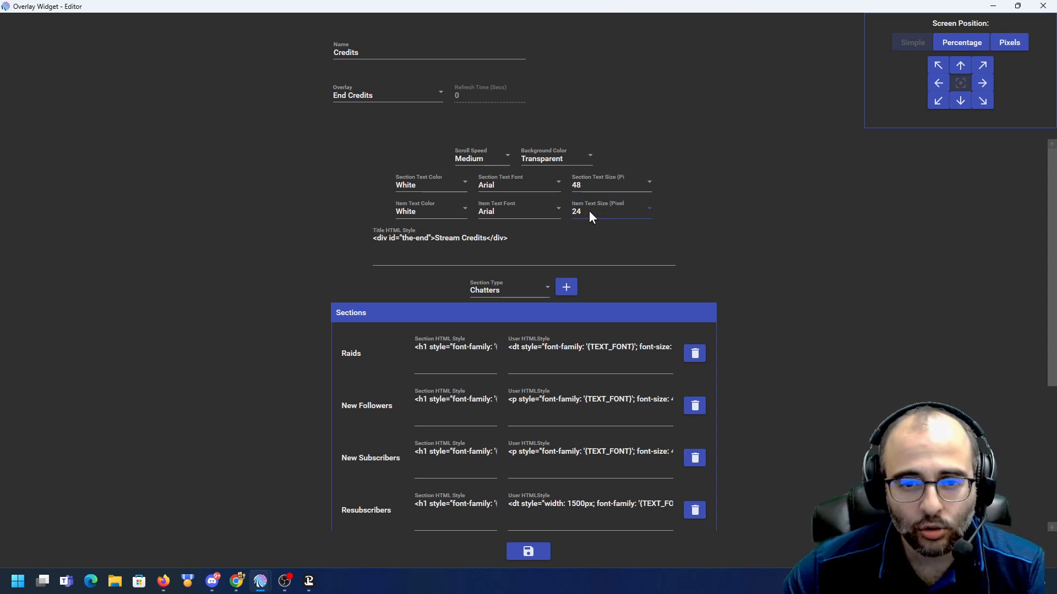
left_click(525, 184)
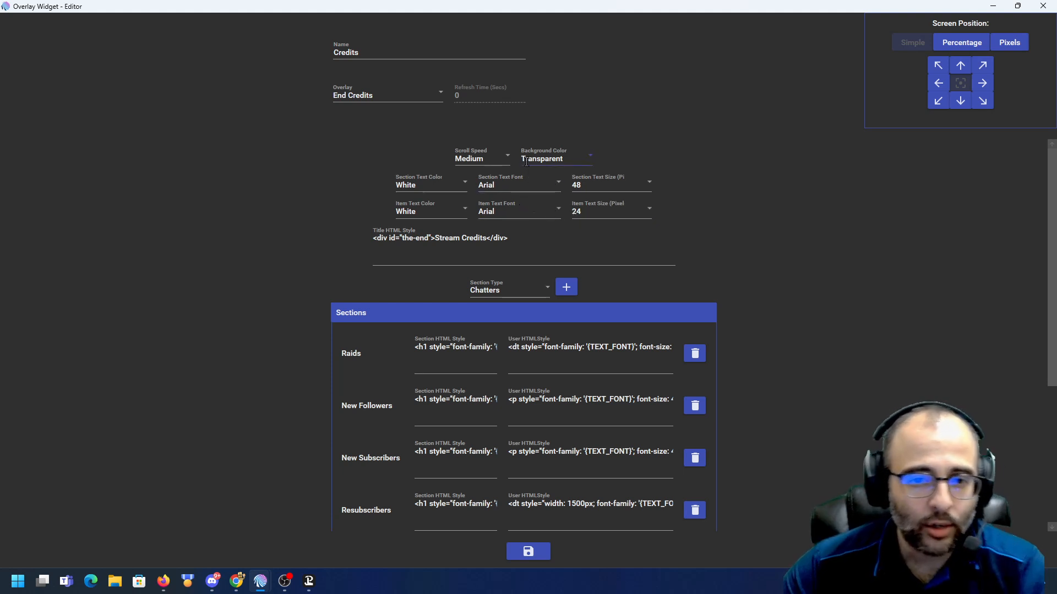
left_click(490, 159)
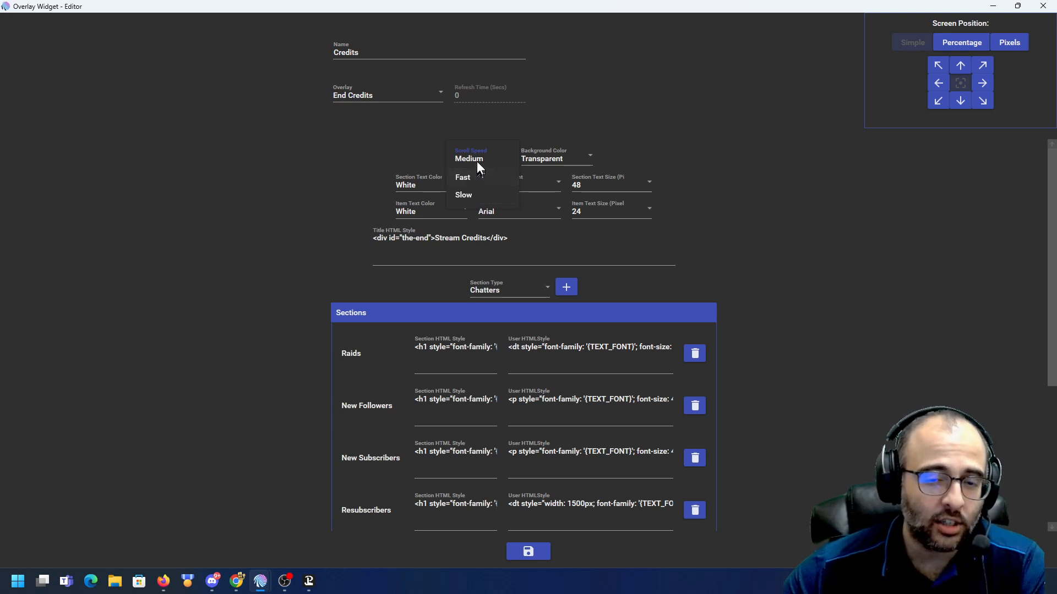
left_click(476, 161)
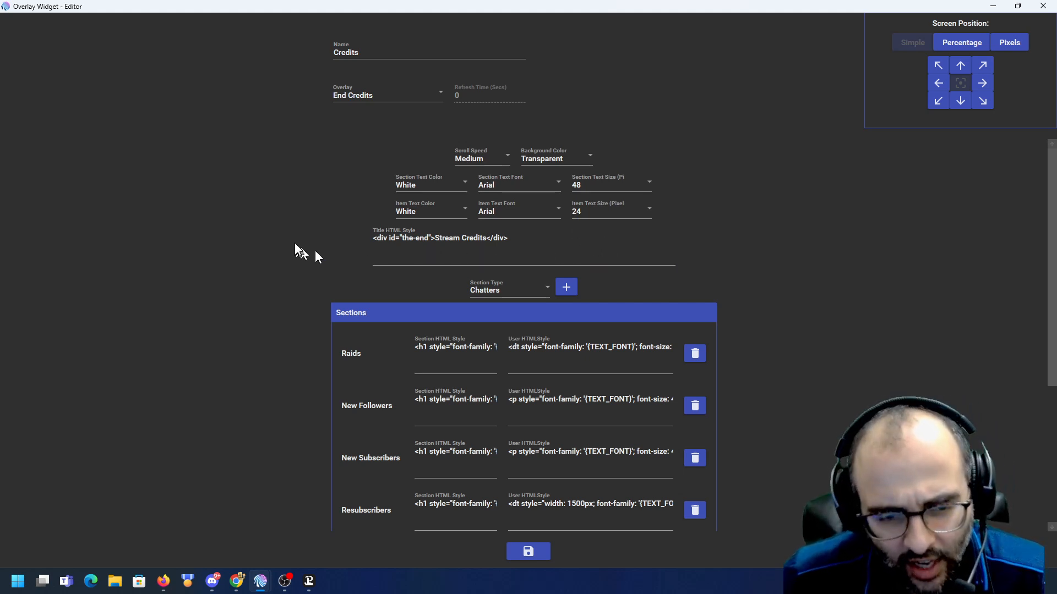
scroll(299, 250, "down", 4)
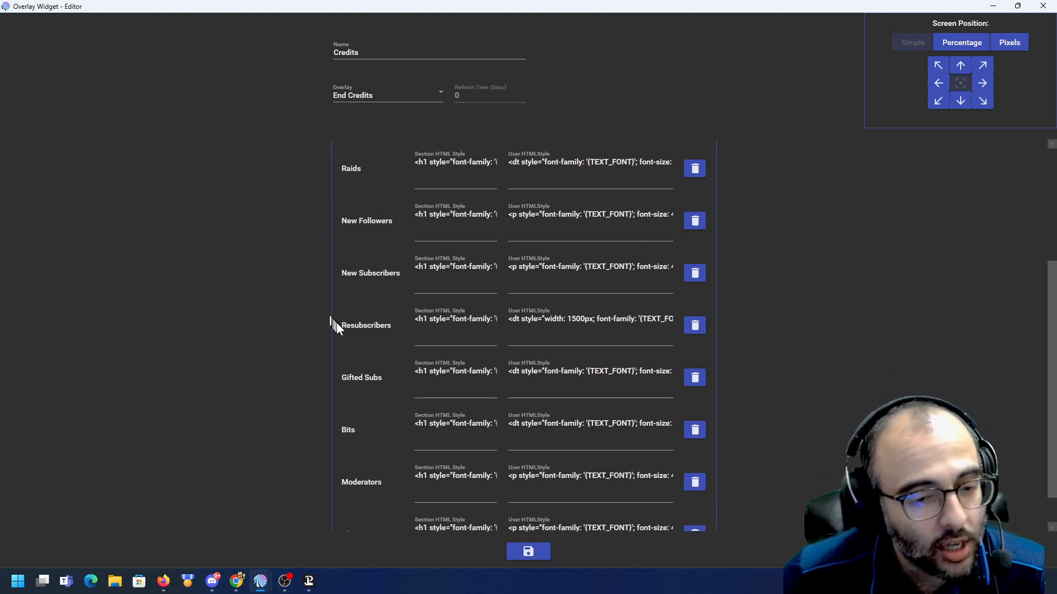
scroll(372, 370, "down", 1)
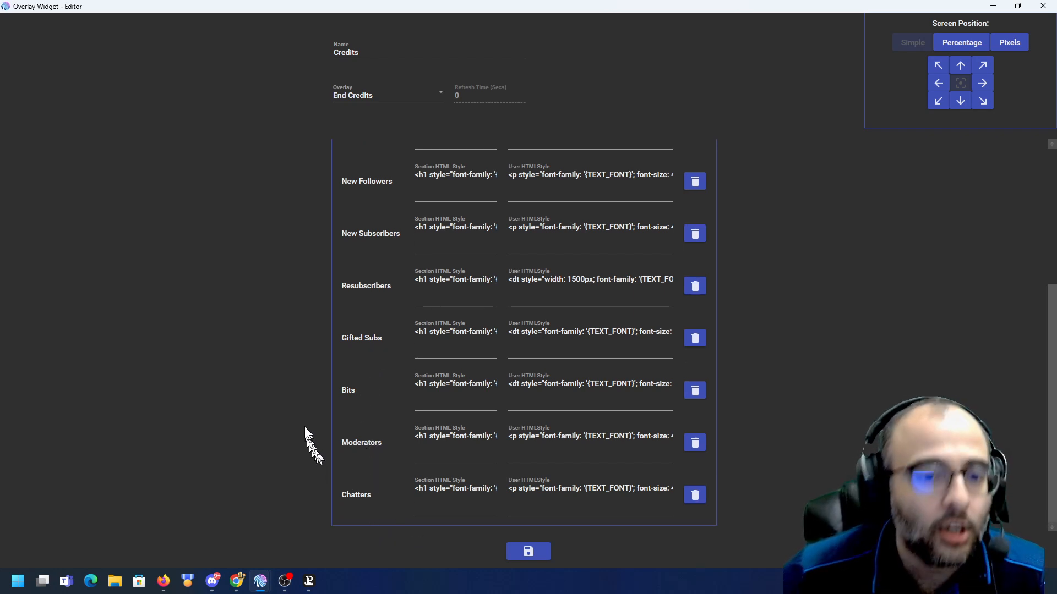
- Copy the Raids section's User HTML style and paste it into a new Notepad document
scroll(305, 427, "up", 3)
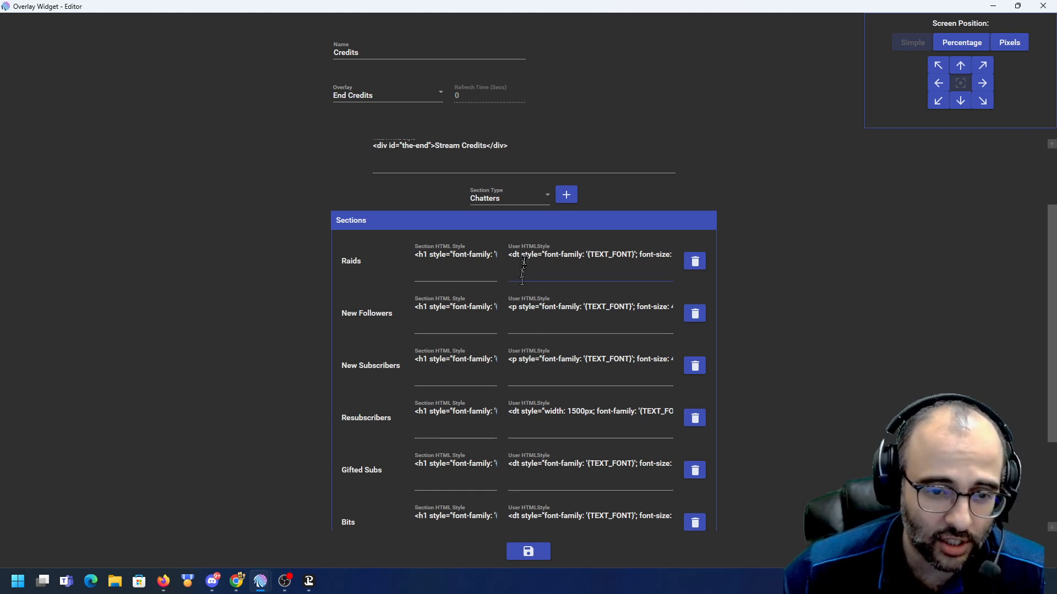
left_click_drag(418, 251, 516, 265)
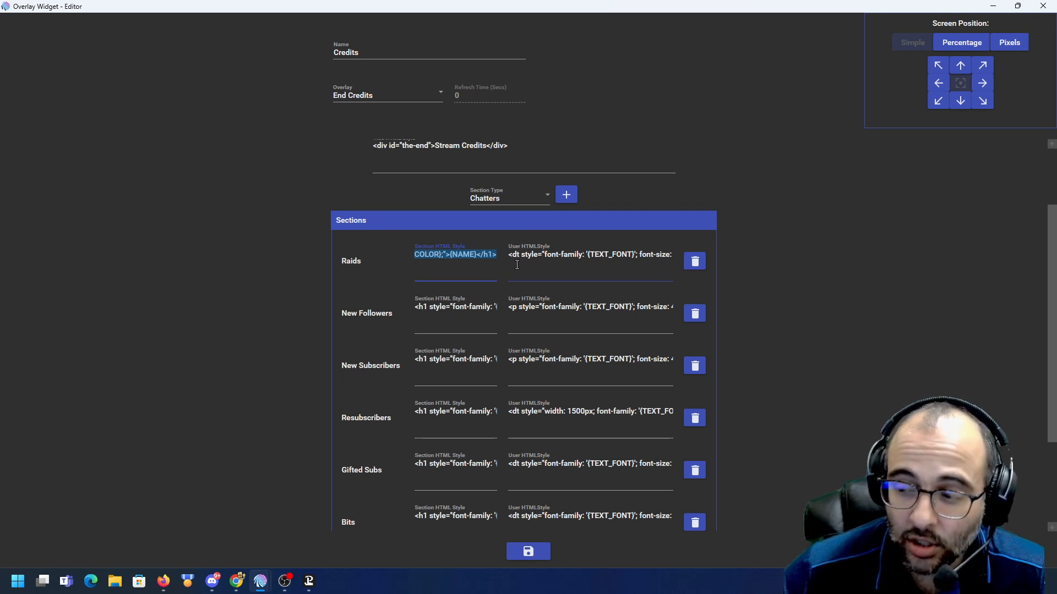
double_click(462, 254)
left_click(559, 253)
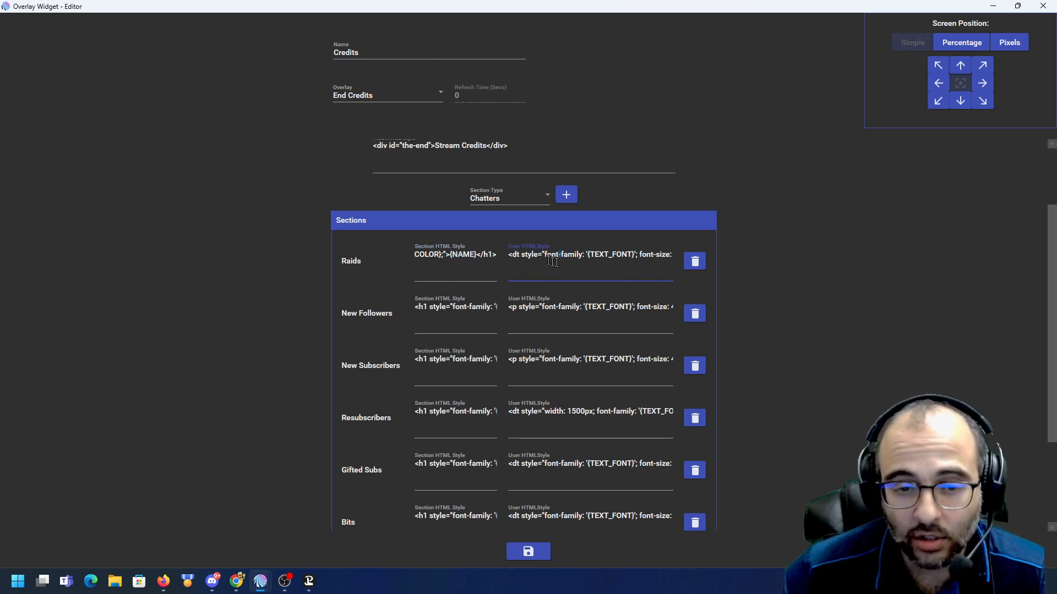
key("ctrl+a")
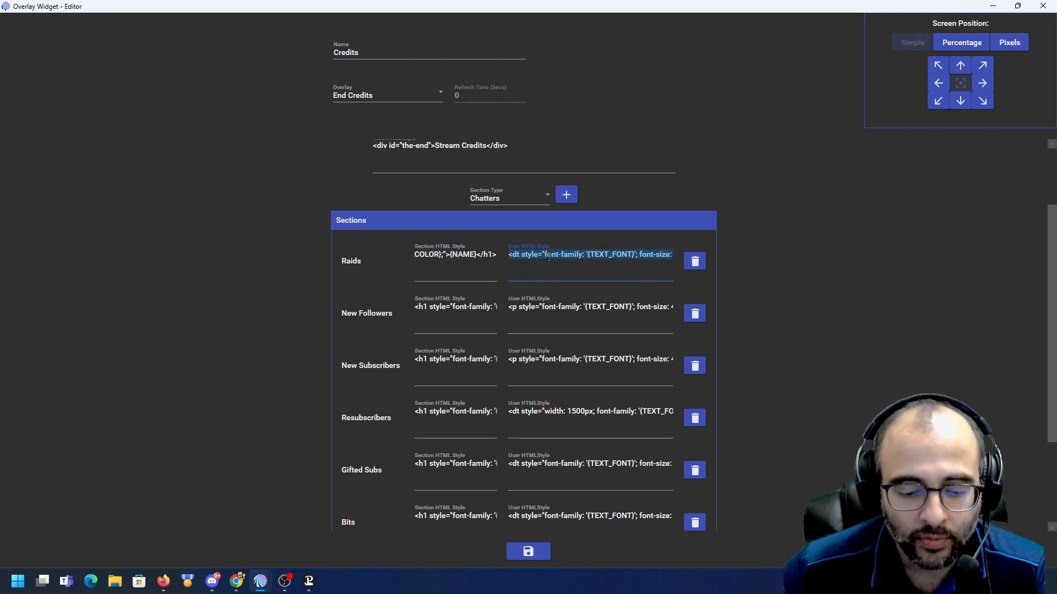
key("super")
type("notepad")
key("Return")
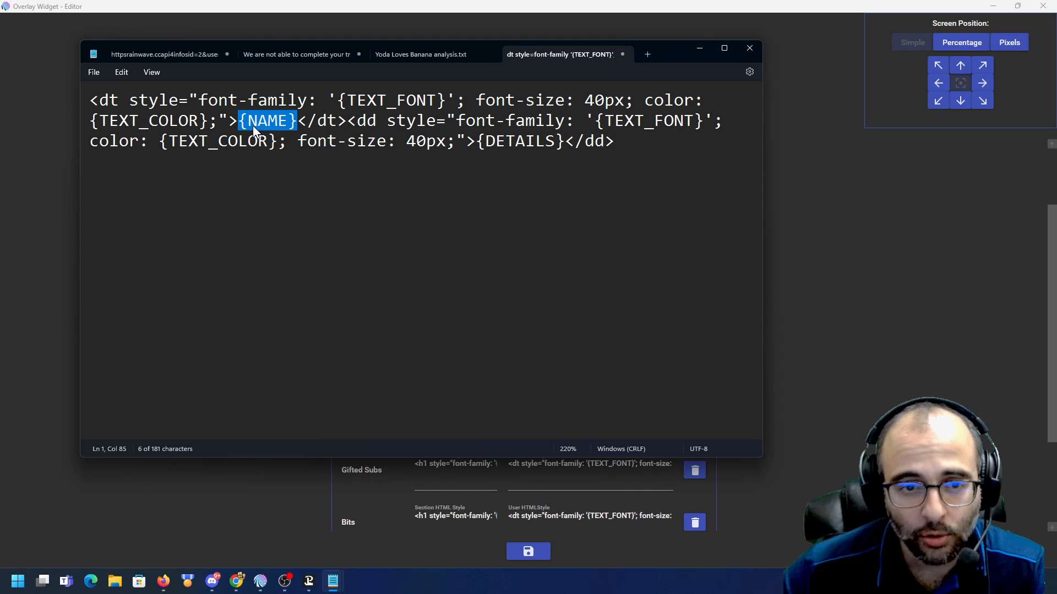
- Move the font-size: 40px declaration in the dt style so it follows the color declaration
left_click(119, 101)
left_click_drag(118, 100, 166, 104)
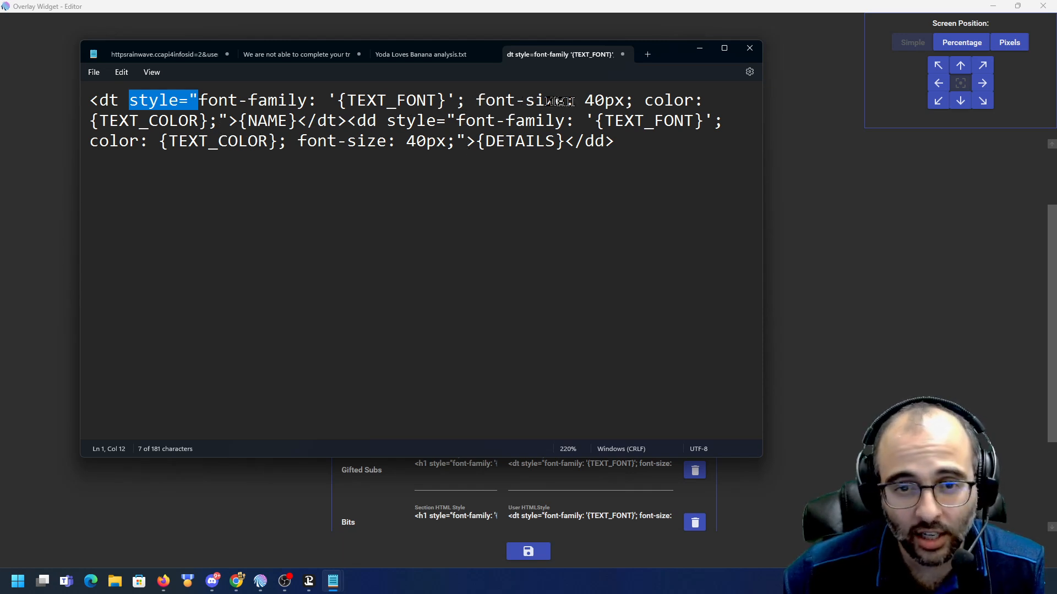
left_click(477, 100)
key("ctrl+shift+Right")
key("ctrl+shift+Right")
key("ctrl+shift+Right")
key("ctrl+shift+Right")
key("ctrl+shift+Right")
key("ctrl+c")
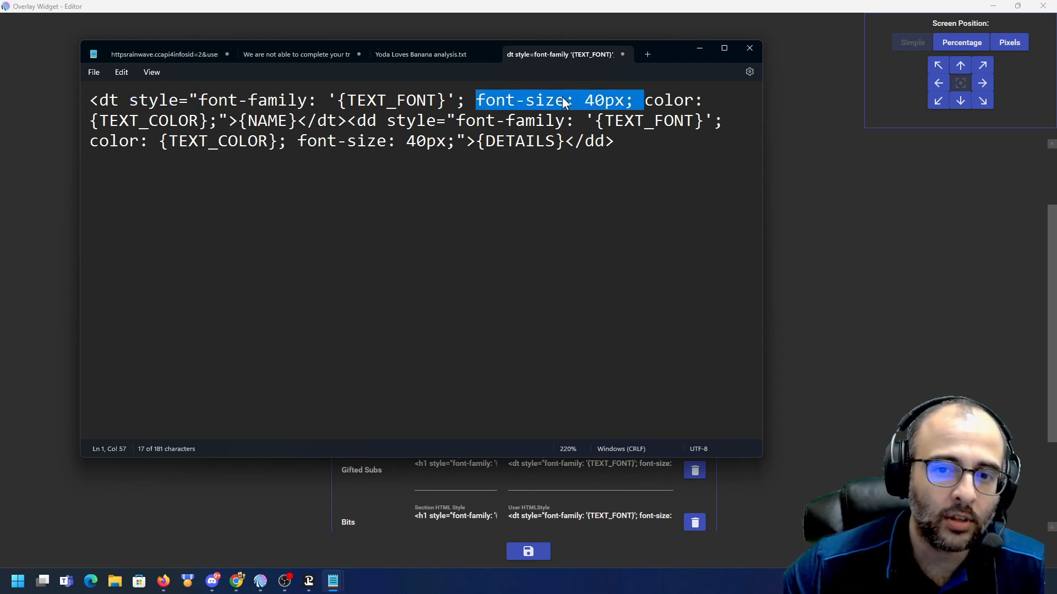
key("Delete")
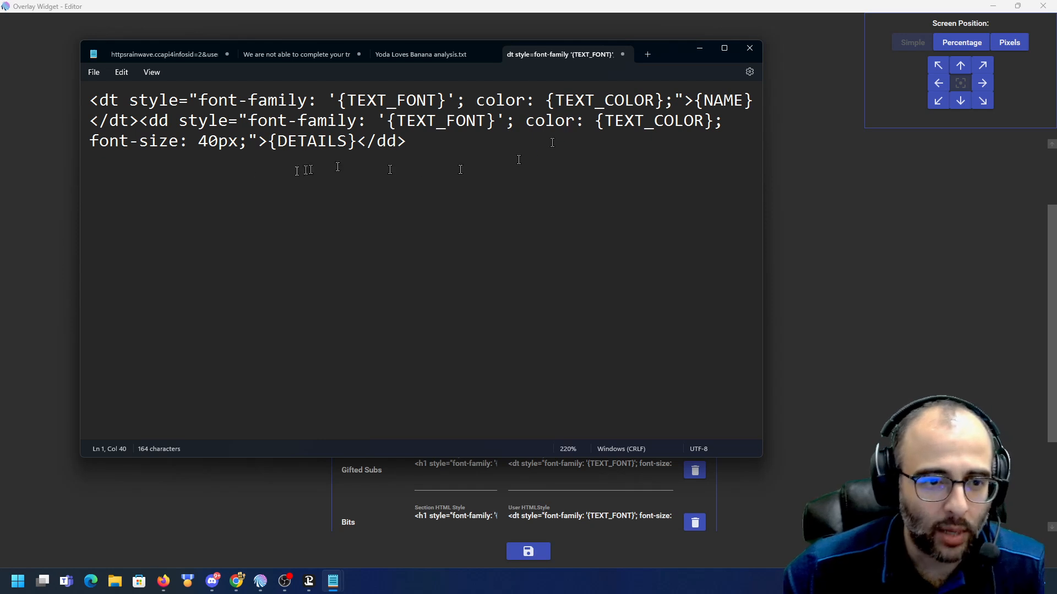
left_click(675, 103)
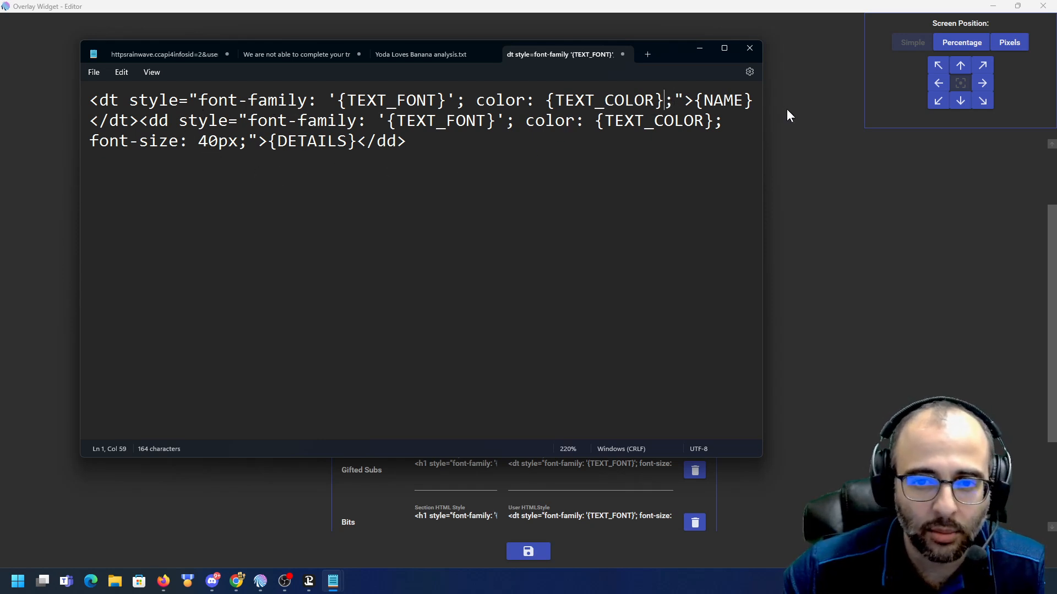
key("ctrl+v")
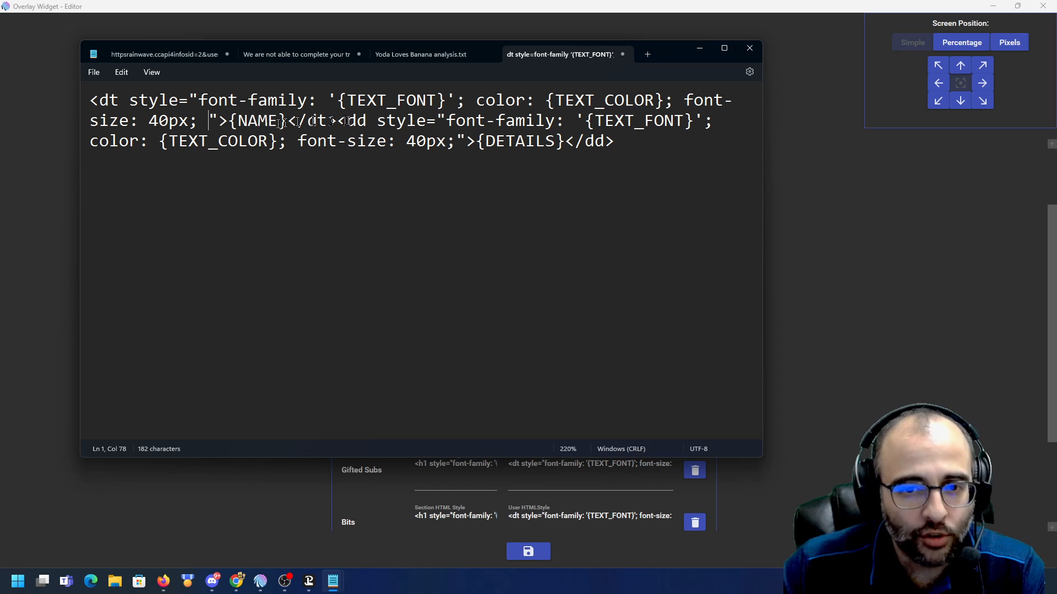
- Add the word viewers after {DETAILS} inside the dd element
left_click_drag(477, 141, 553, 144)
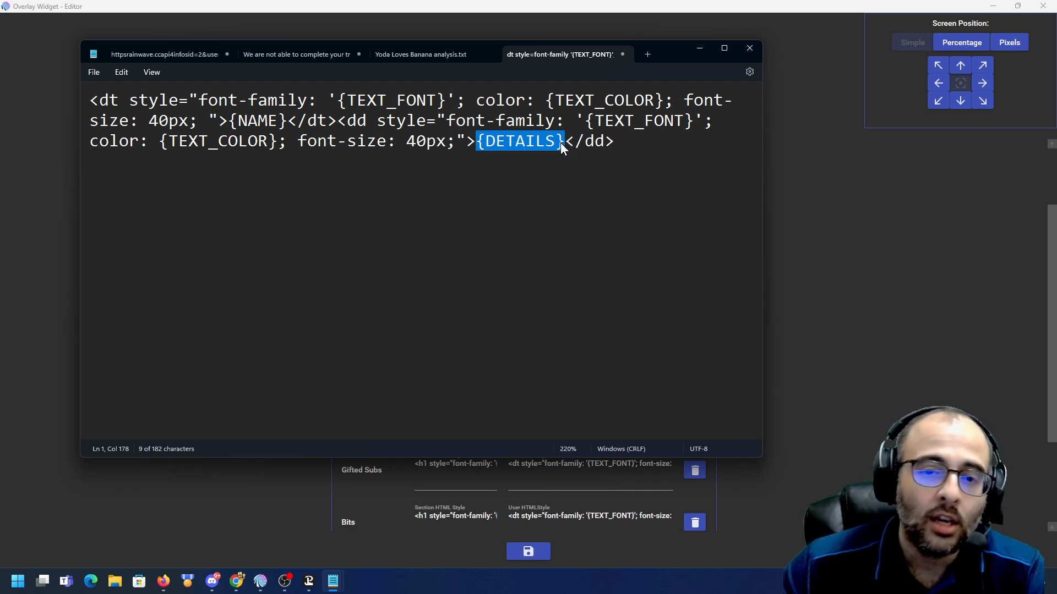
left_click(561, 143)
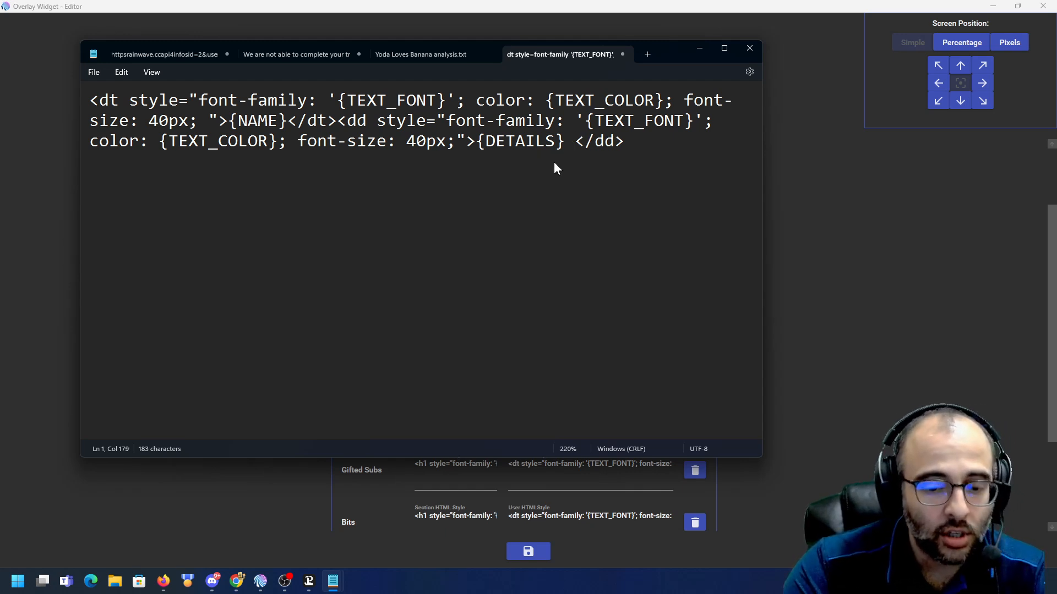
type("viewers")
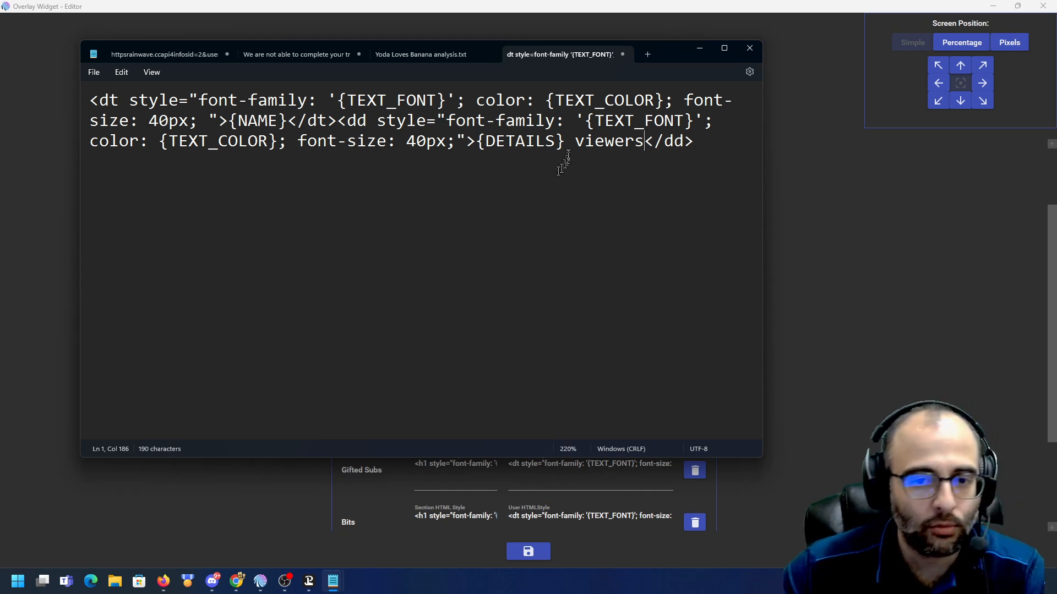
- Copy the edited markup from Notepad and paste it into the Raids section's User HTML style field
left_click_drag(566, 142, 487, 147)
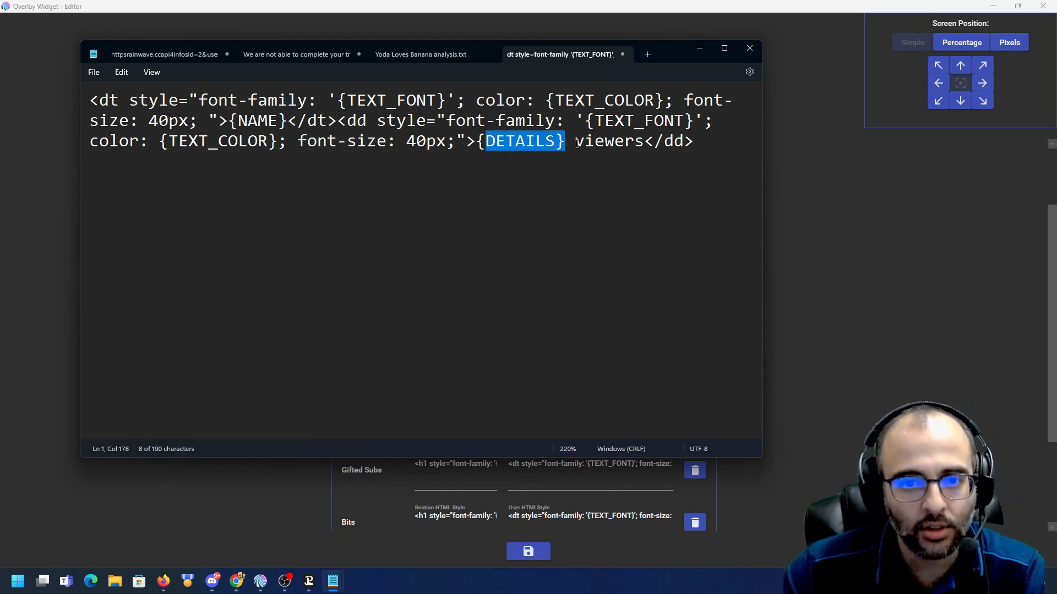
double_click(611, 142)
left_click(635, 142)
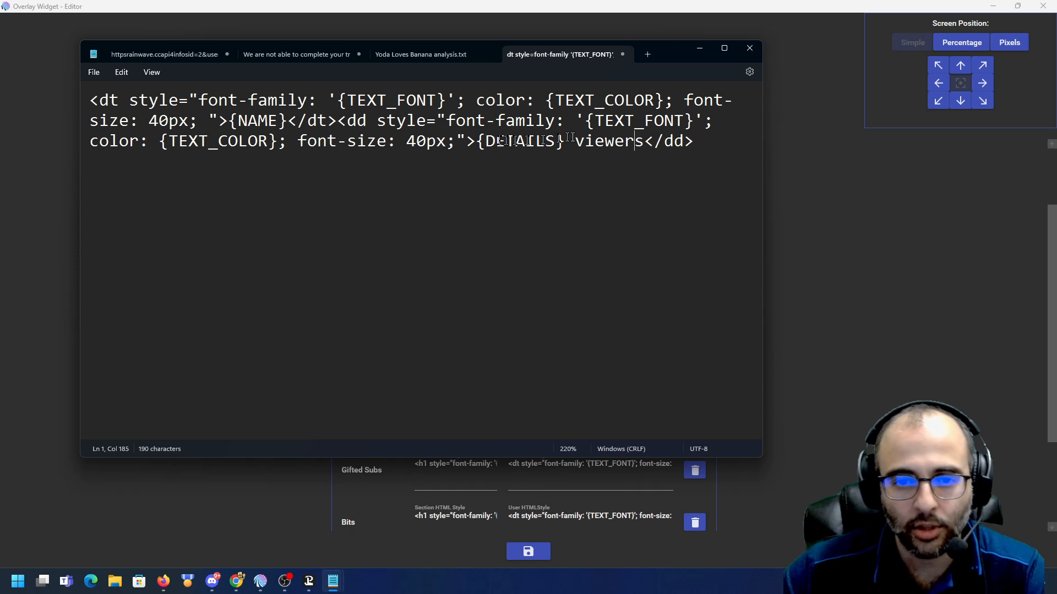
left_click(695, 141)
key("ctrl+a")
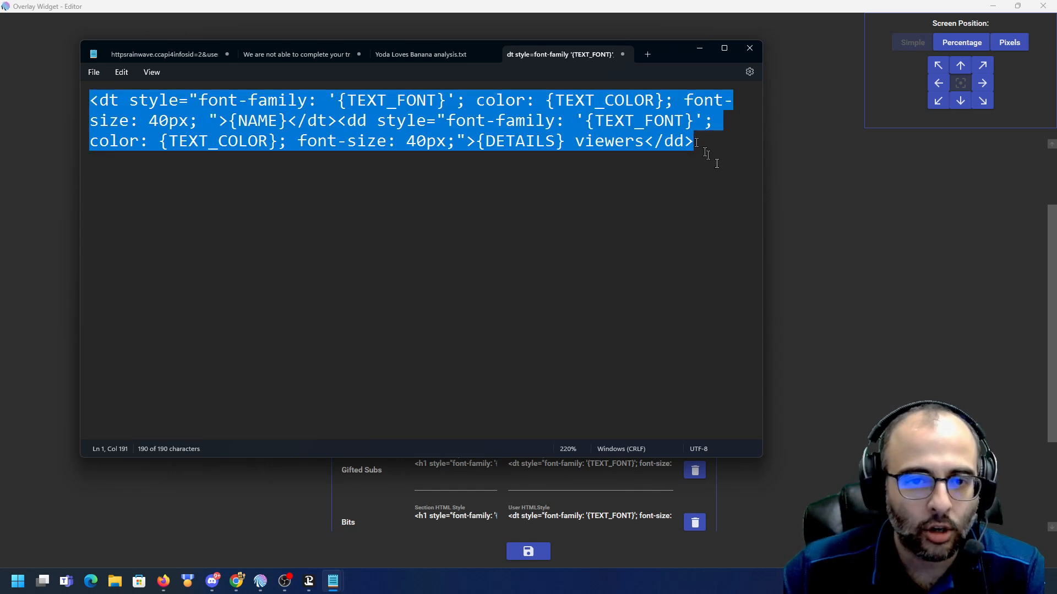
left_click(874, 274)
left_click(548, 258)
key("ctrl+a")
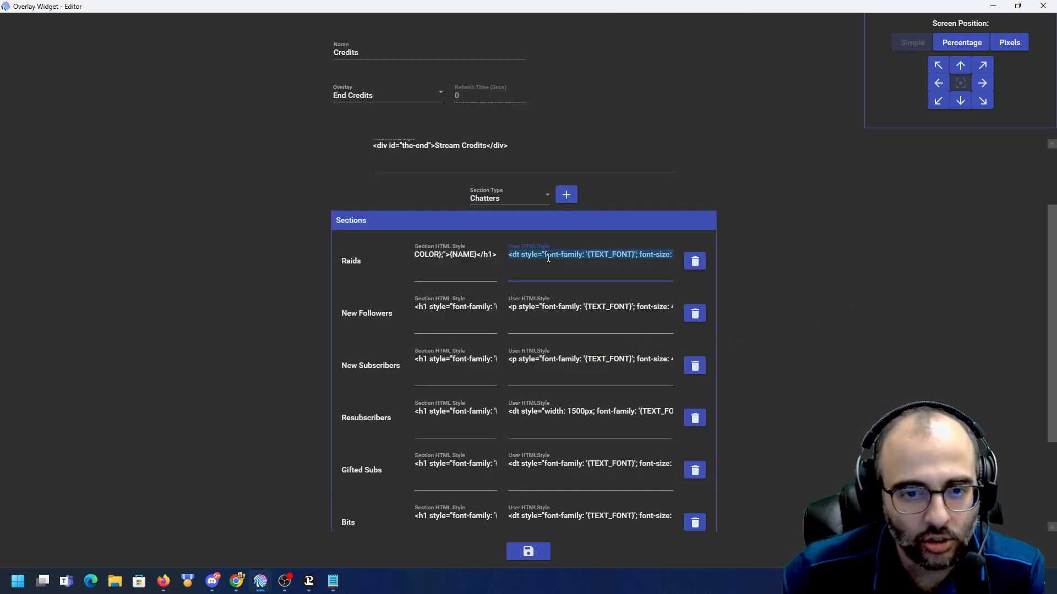
key("ctrl+v")
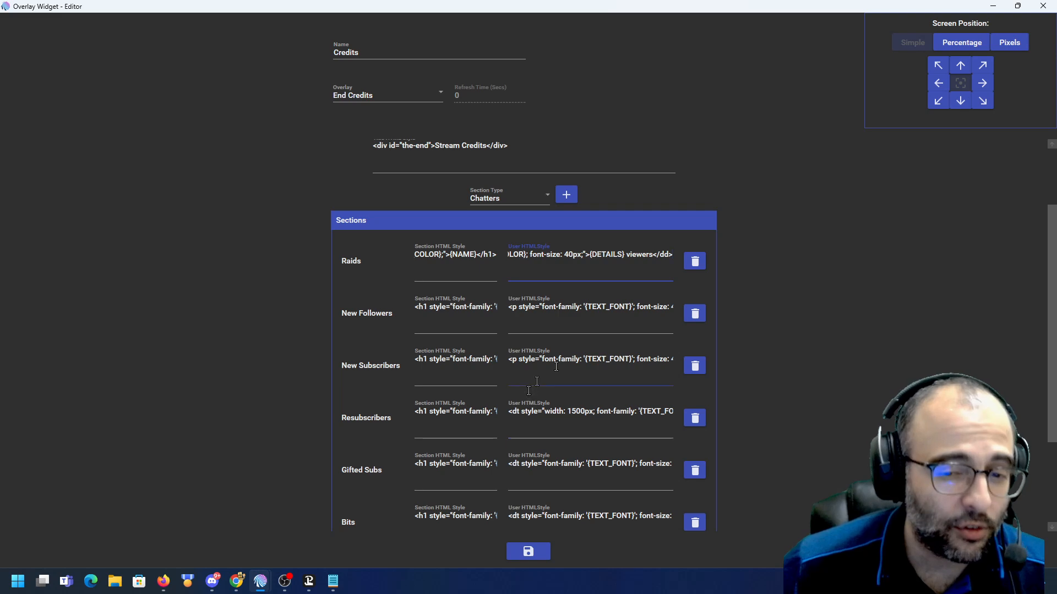
- Copy the New Followers User HTML style and paste it into Notepad below the Raids markup
triple_click(650, 306)
key("alt+Tab")
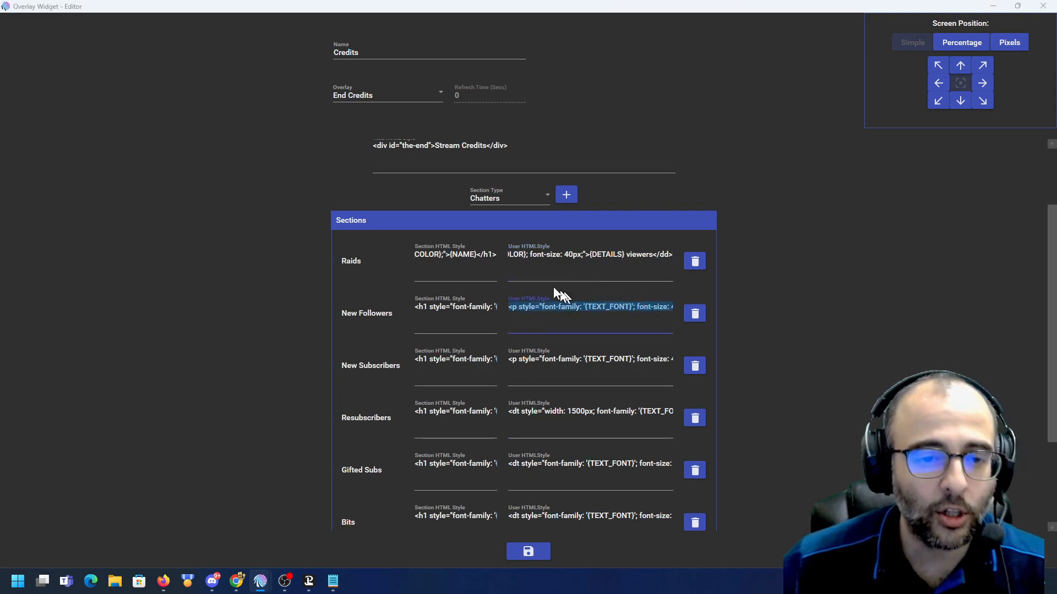
left_click(632, 208)
left_click(712, 178)
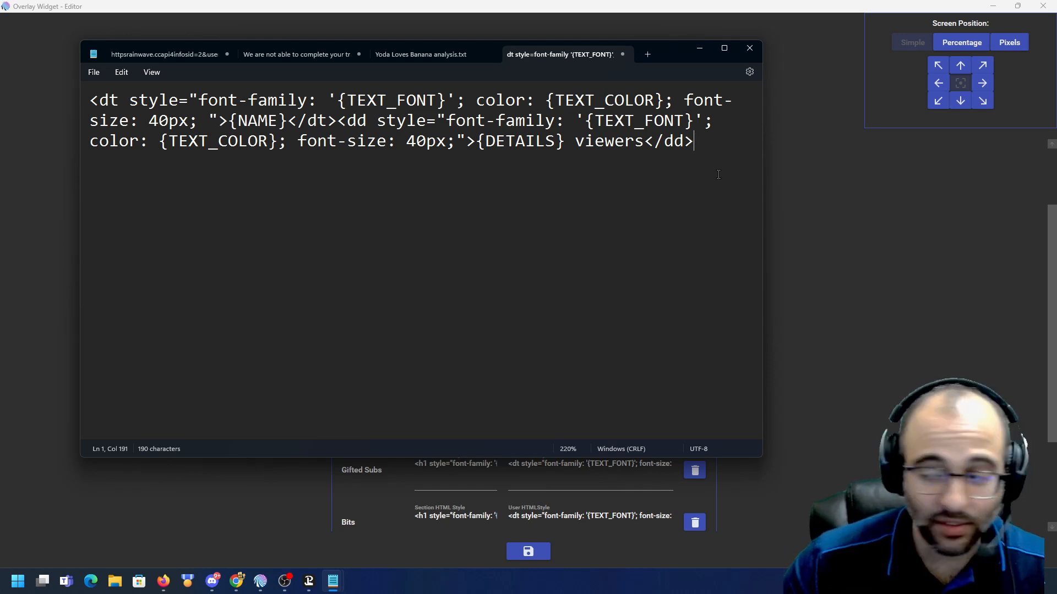
key("Return")
key("Return")
key("Return")
type("<p style=\"font-family: '{TEXT_FONT}'; font-size: 40px; color: {TEXT_COLOR};\">{NAME}</p>")
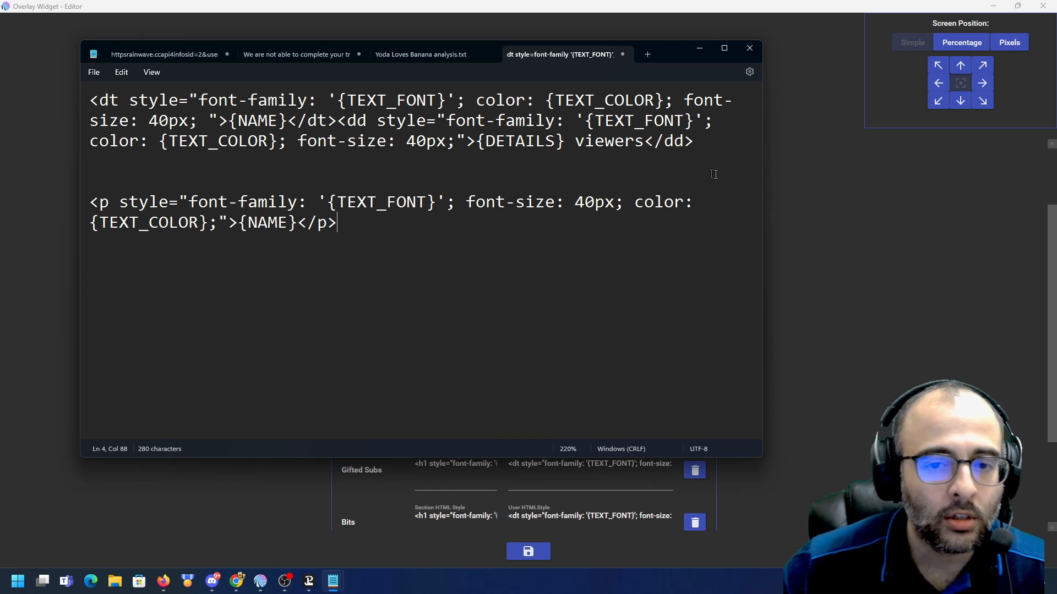
- Compare the Raids markup with the New Followers markup in Notepad
left_click_drag(296, 226, 247, 229)
left_click(247, 229)
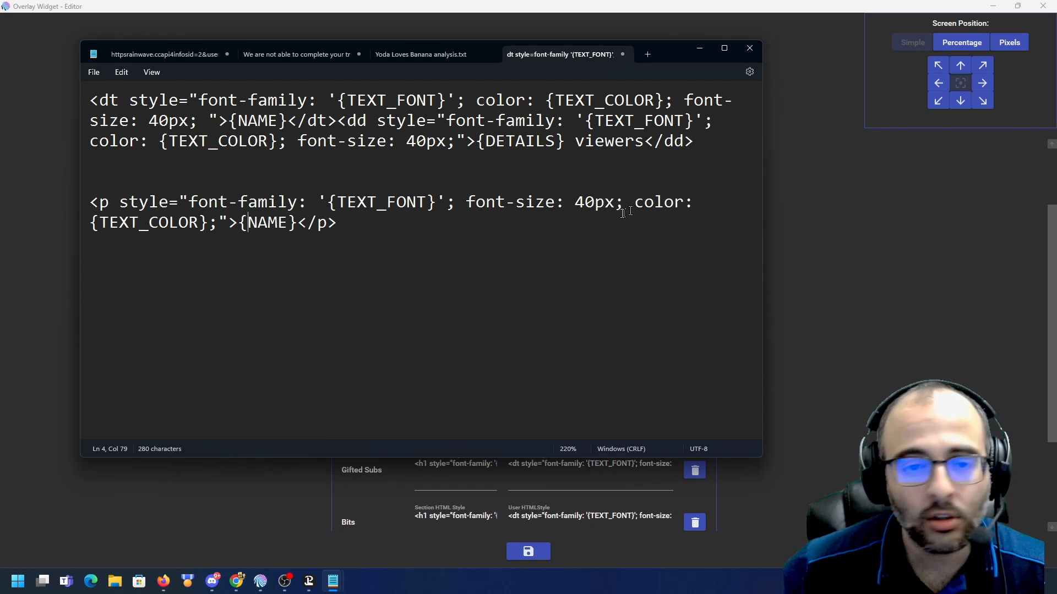
left_click_drag(694, 141, 91, 78)
left_click_drag(338, 223, 84, 209)
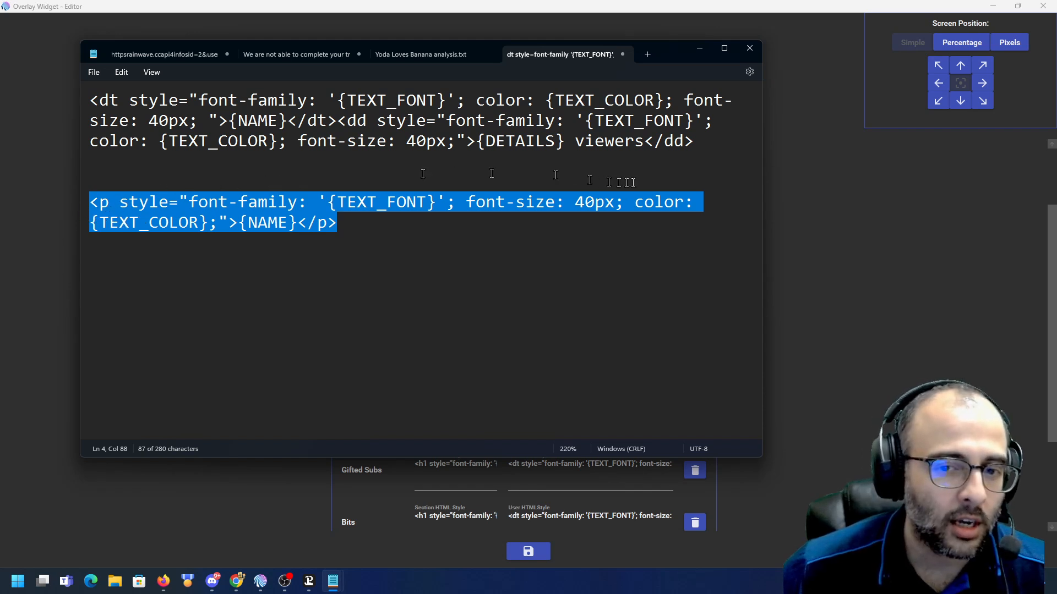
left_click_drag(695, 142, 91, 98)
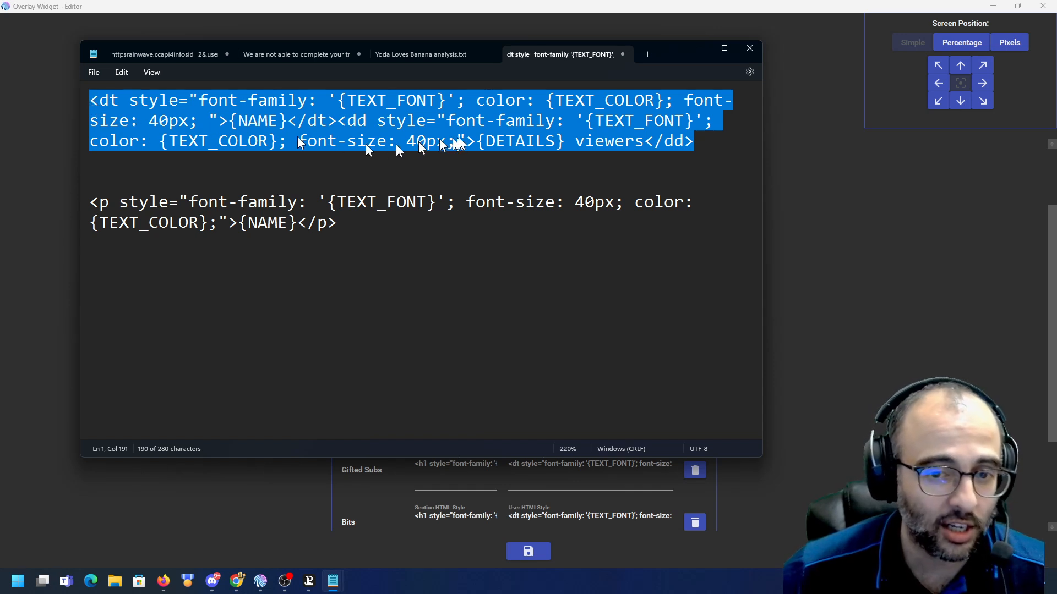
left_click(603, 143)
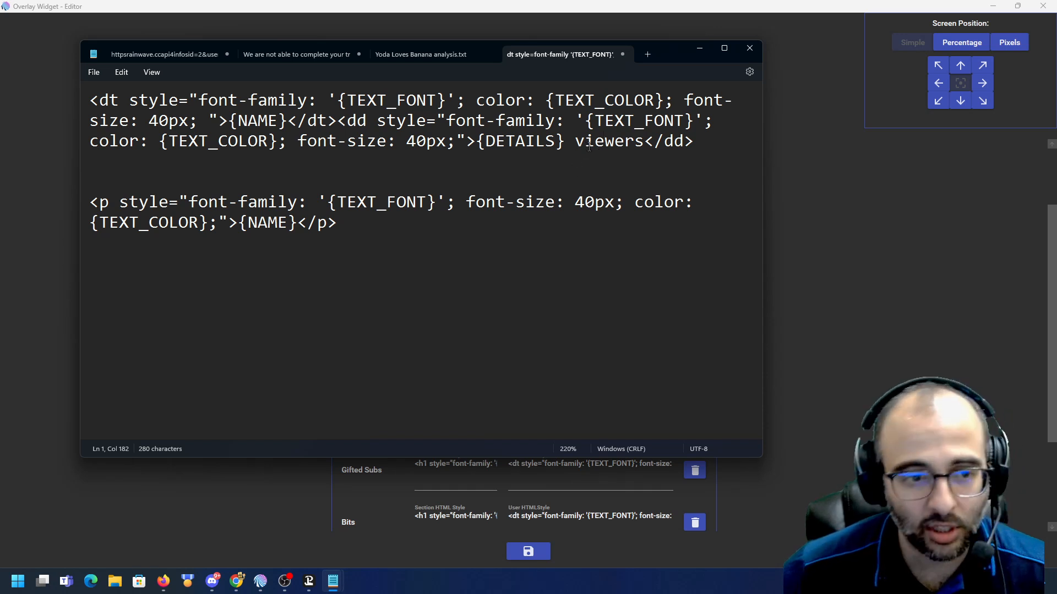
- Copy the style="width: 1500px;" attribute from the Credits title HTML style into a new Notepad tab
left_click(882, 321)
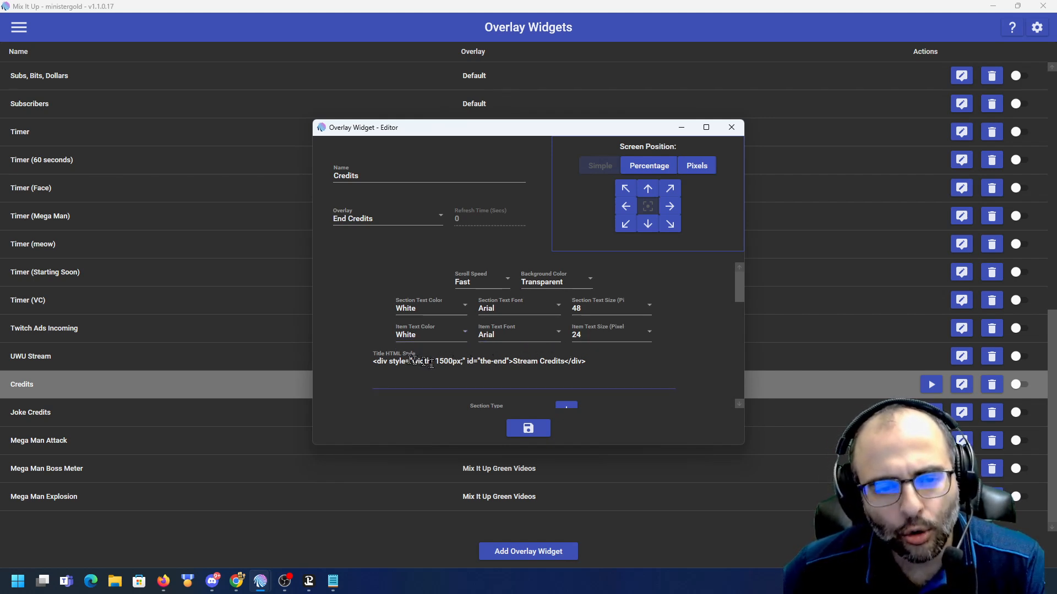
left_click_drag(353, 360, 546, 349)
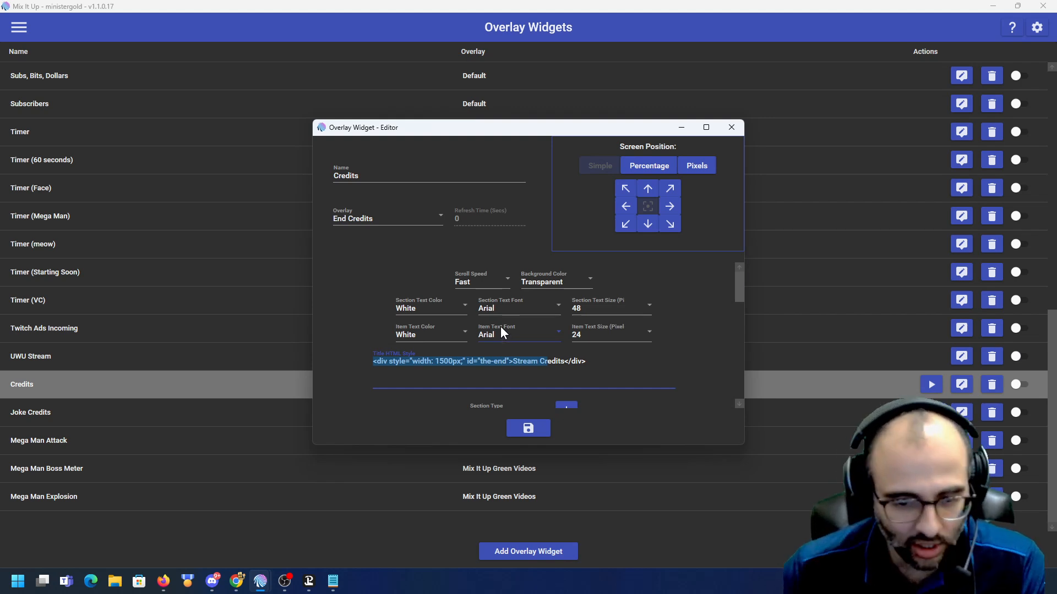
left_click(462, 359)
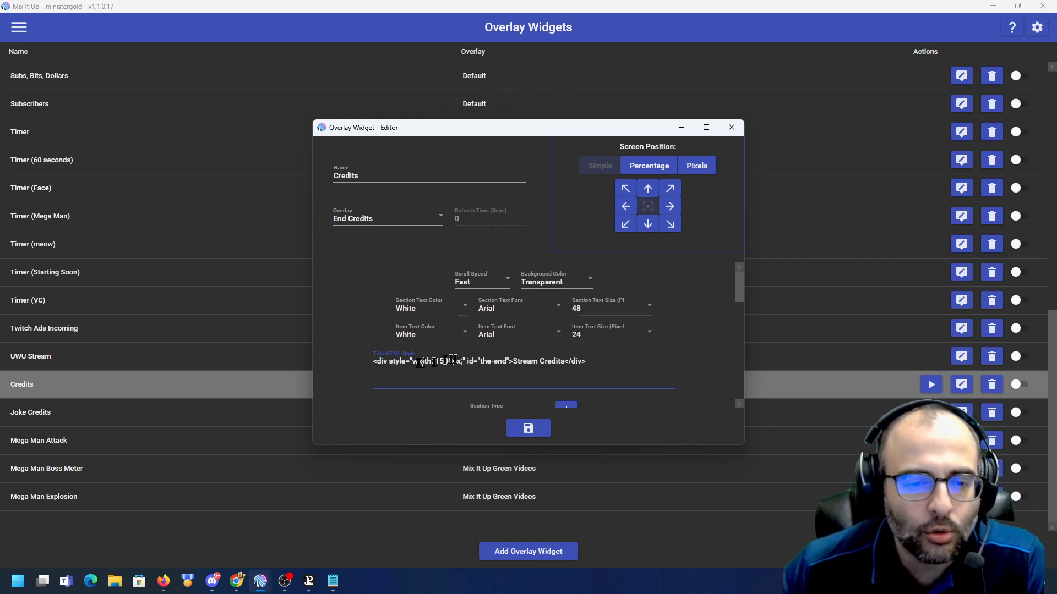
left_click_drag(399, 361, 437, 361)
left_click(438, 361)
type("1")
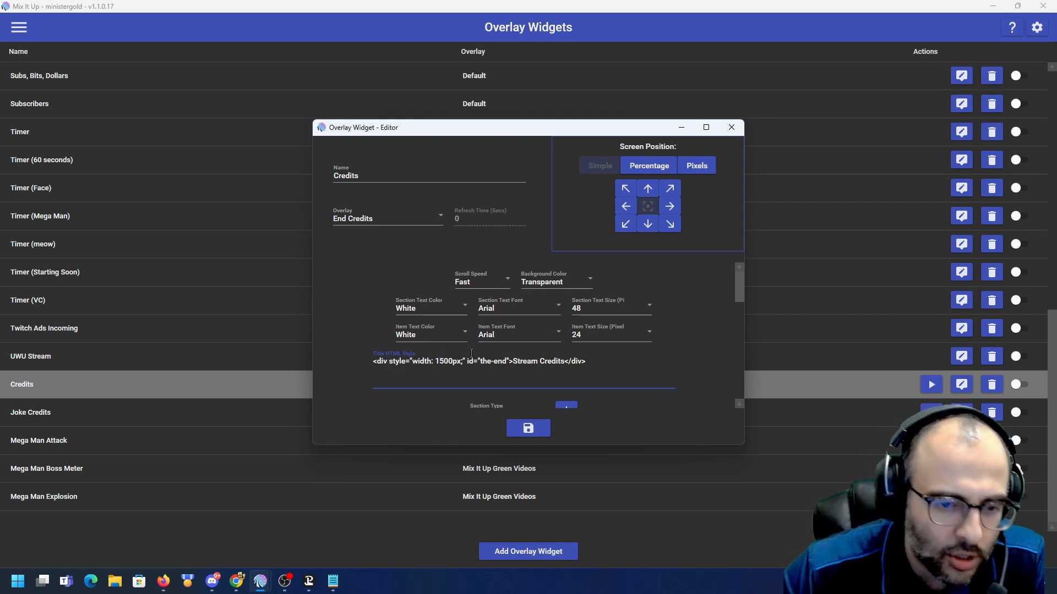
key("shift+Right")
key("shift+Right")
key("shift+Right")
key("shift+Right")
key("shift+Right")
key("shift+Right")
key("shift+Right")
key("shift+Right")
key("shift+Right")
key("shift+Right")
key("shift+Right")
key("shift+Right")
key("shift+Right")
key("shift+Right")
key("shift+Right")
key("shift+Right")
key("shift+Right")
key("shift+Right")
key("shift+Right")
key("shift+Right")
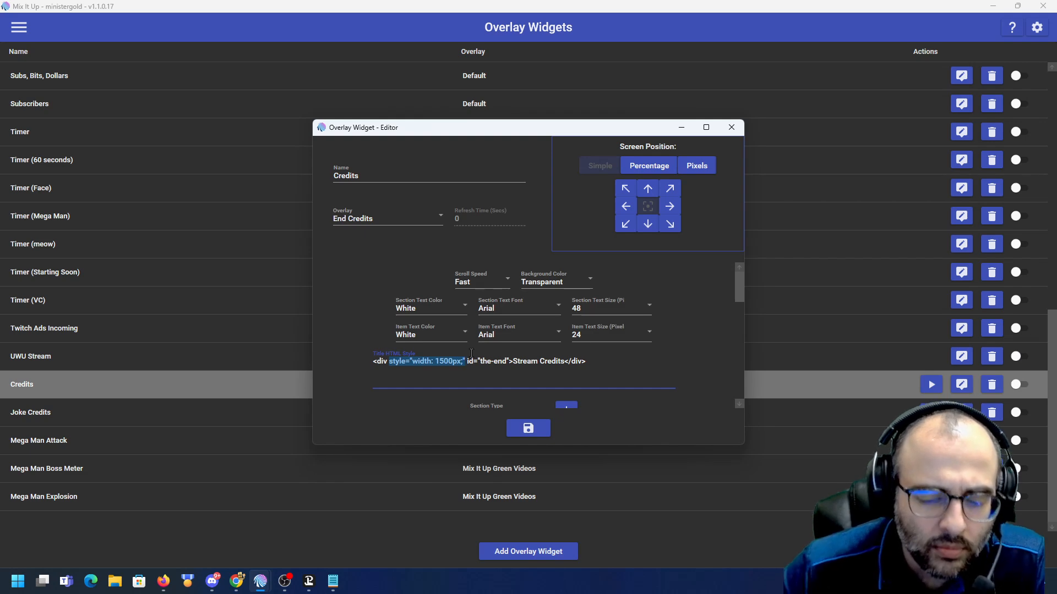
key("alt+Tab")
left_click(695, 227, "alt")
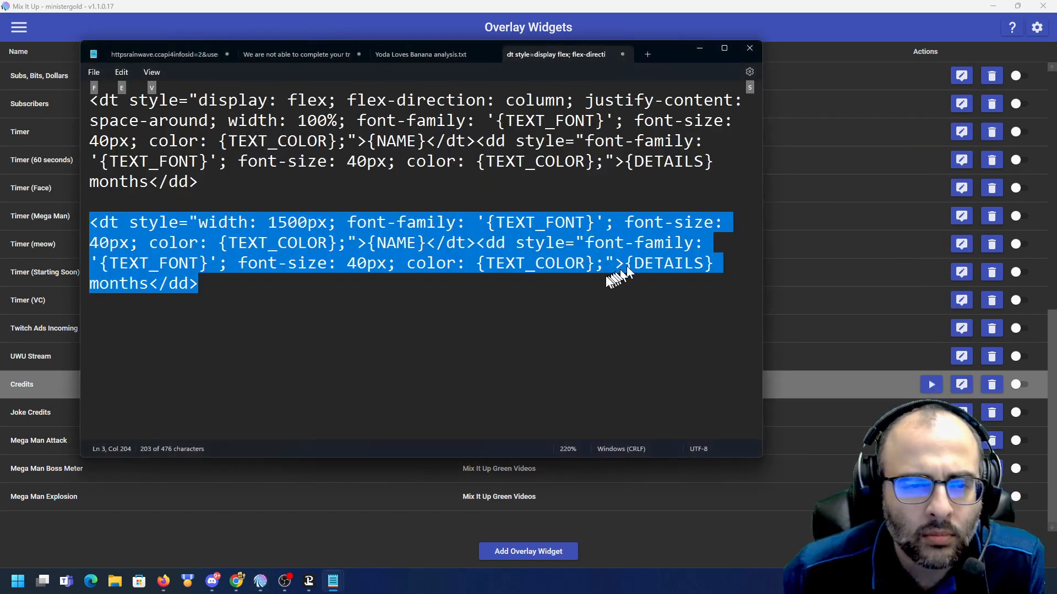
left_click(526, 293)
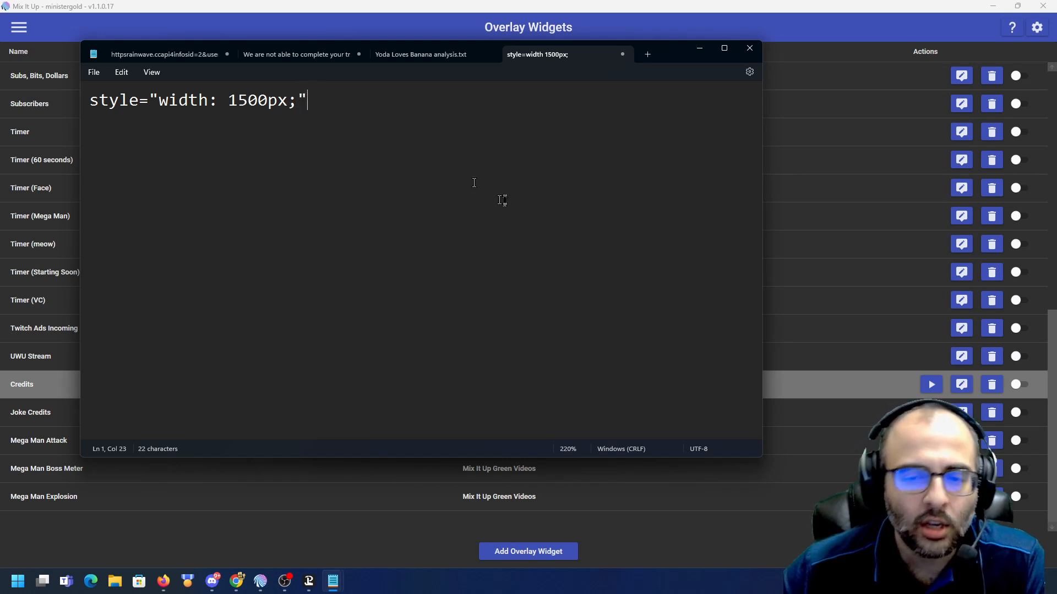
- Copy the Gifted Subs User HTML style from the Credits widget editor and paste it into Notepad below the width attribute
key("alt+Tab")
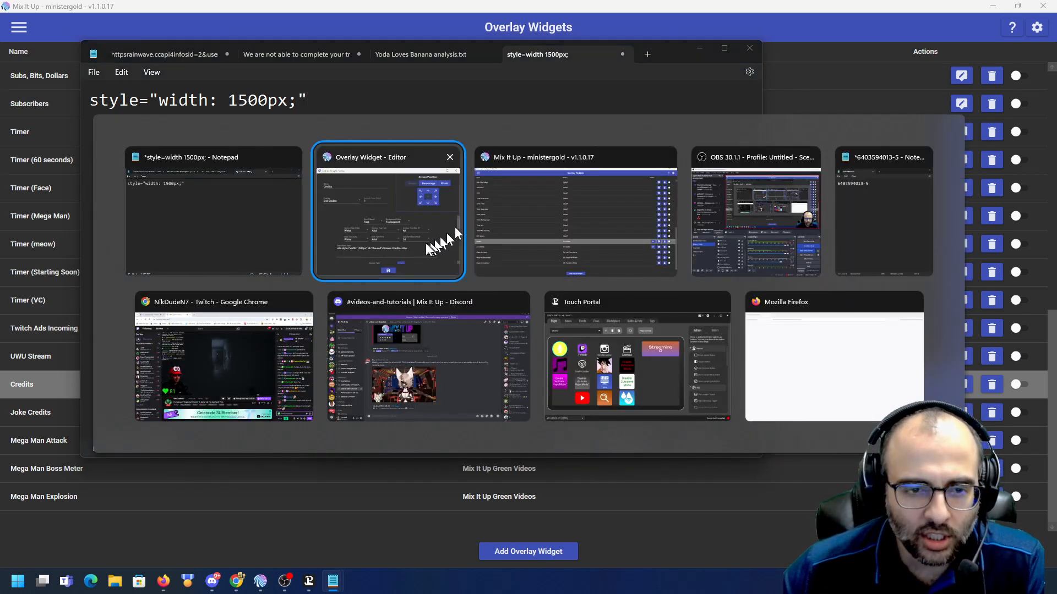
left_click(422, 247)
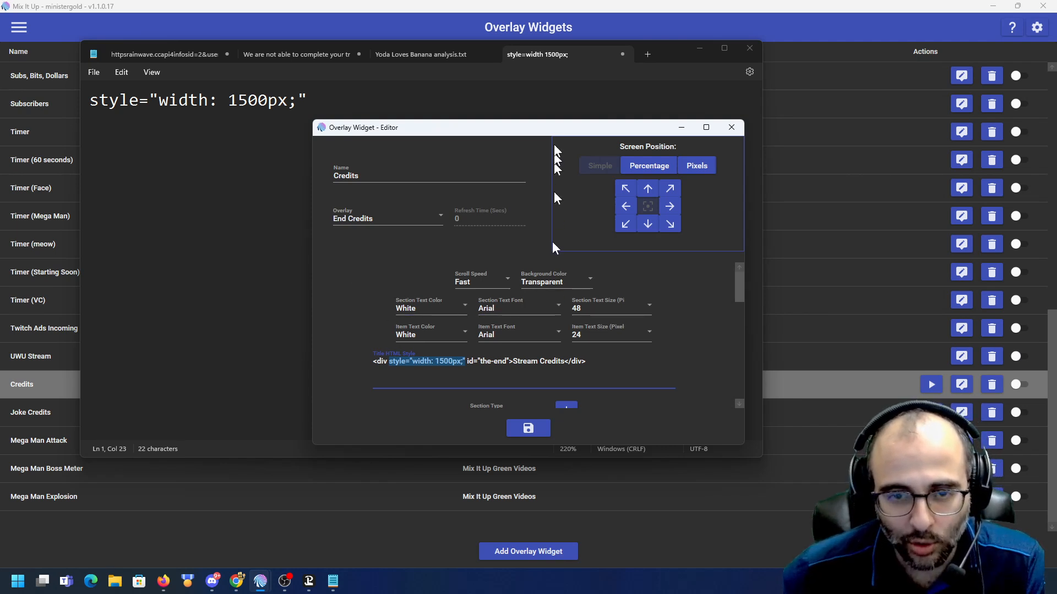
left_click_drag(554, 133, 549, 73)
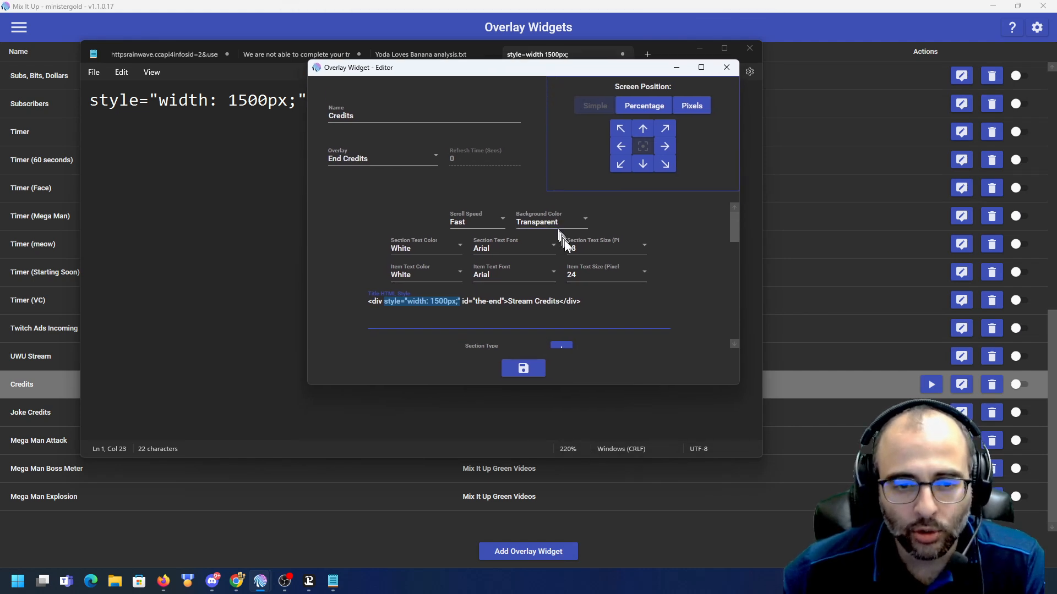
scroll(531, 298, "down", 6)
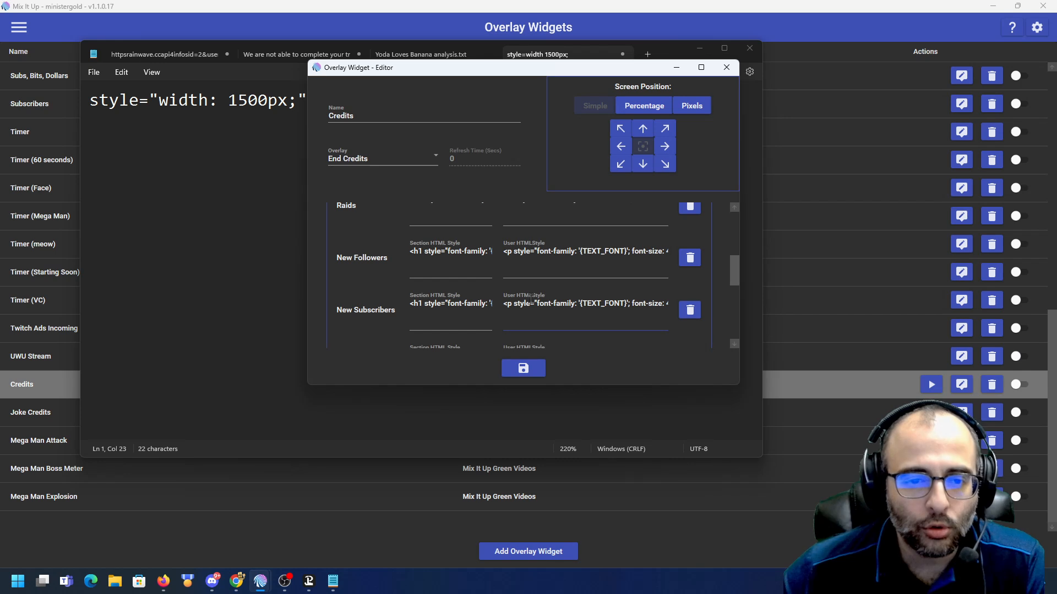
scroll(530, 299, "down", 1)
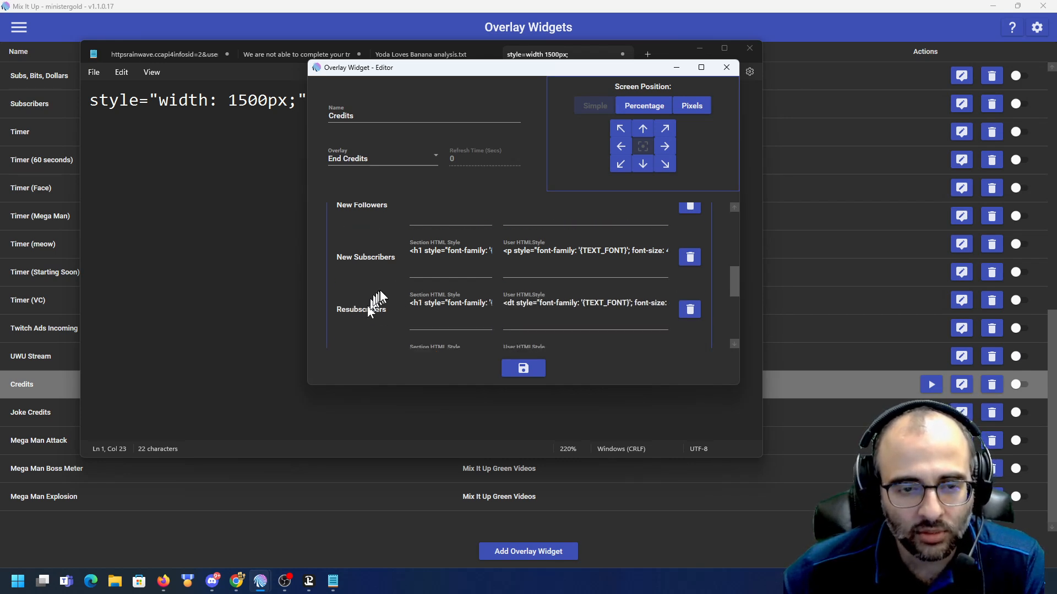
scroll(581, 311, "down", 1)
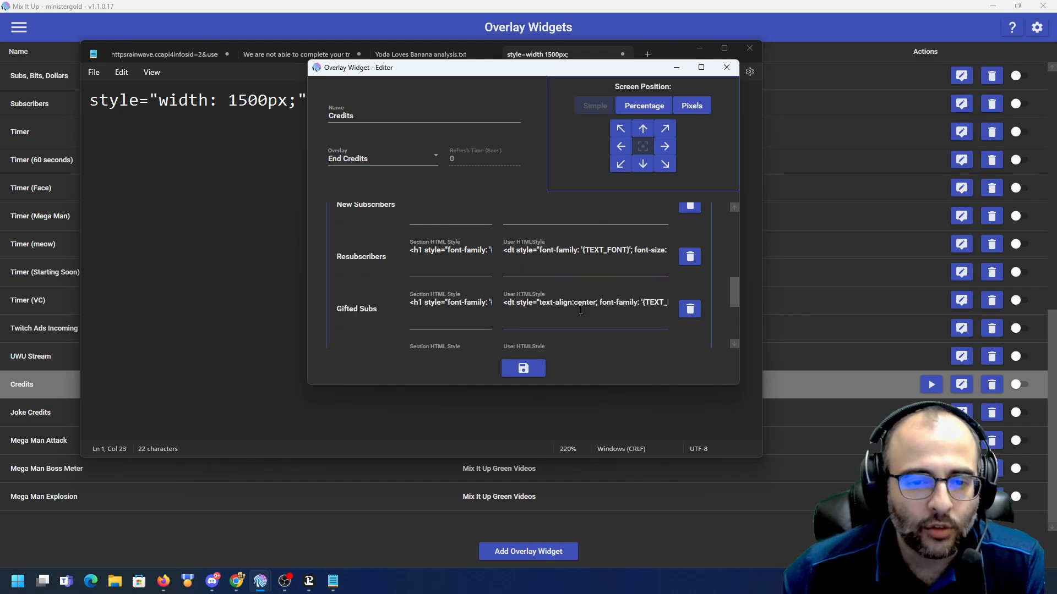
scroll(451, 303, "down", 1)
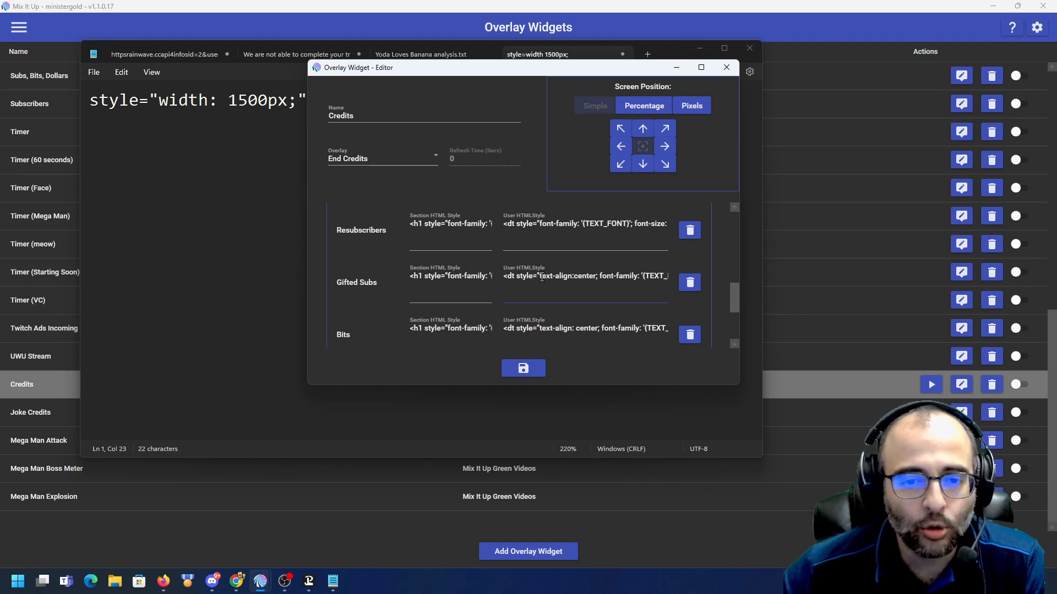
left_click_drag(541, 277, 571, 276)
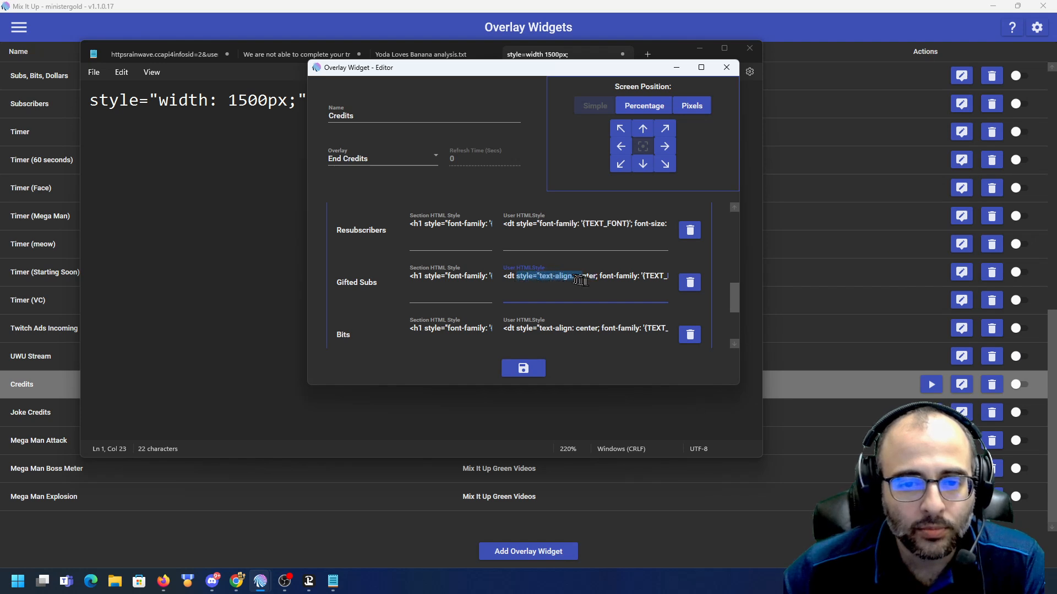
key("ctrl+a")
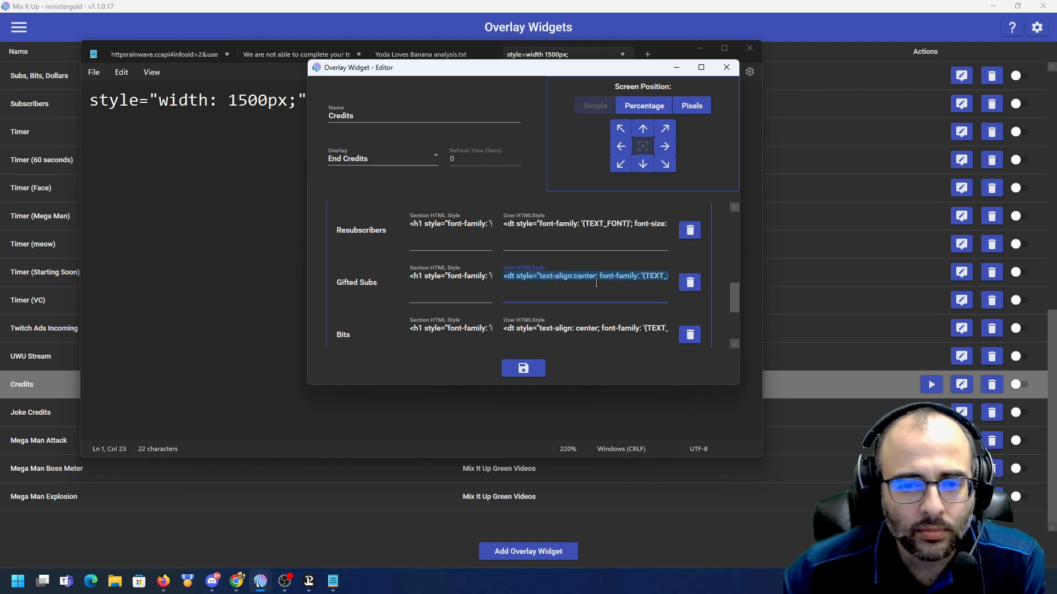
left_click(253, 228)
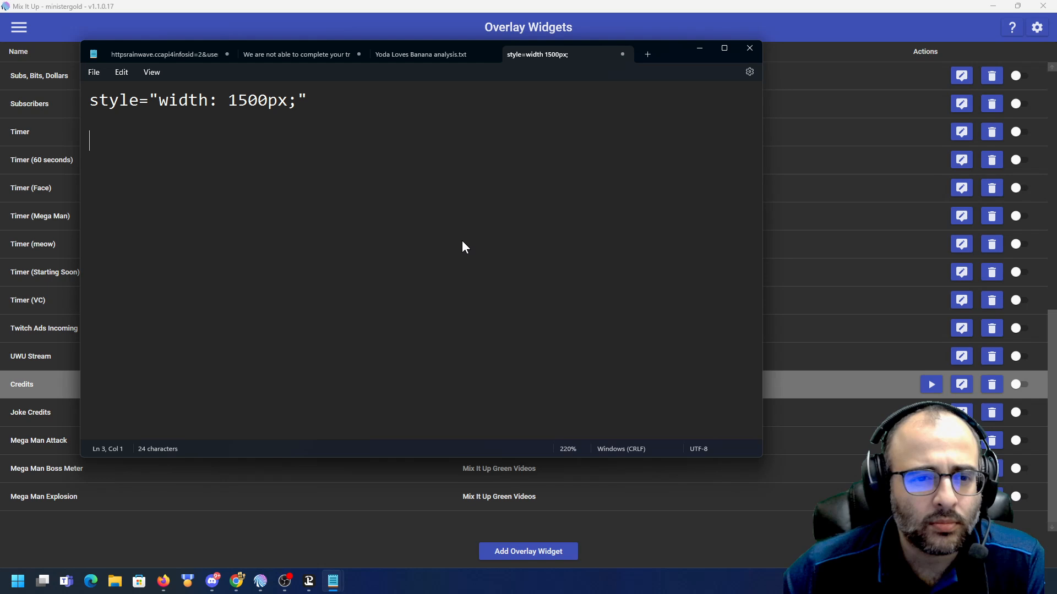
key("Return")
type("<dt style=\"text-align:center; font-family: '{TEXT_FONT}'; font-size: 40px; color: {TEXT_COLOR};\">{NAME}</dt><dd style=\"font-family: '{TEXT_FONT}'; font-size: 40px; color: {TEXT_COLOR};\">{DETAILS}</dd>")
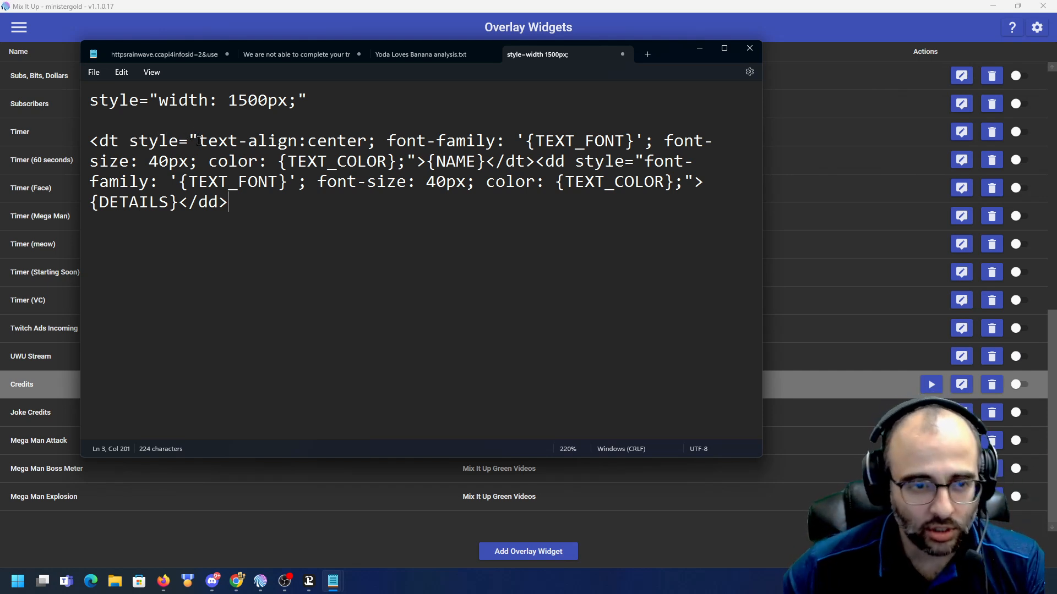
- Add a space after "text-align:" in the Gifted Subs markup in Notepad
key("ctrl+shift+Right")
key("ctrl+shift+Right")
key("ctrl+shift+Right")
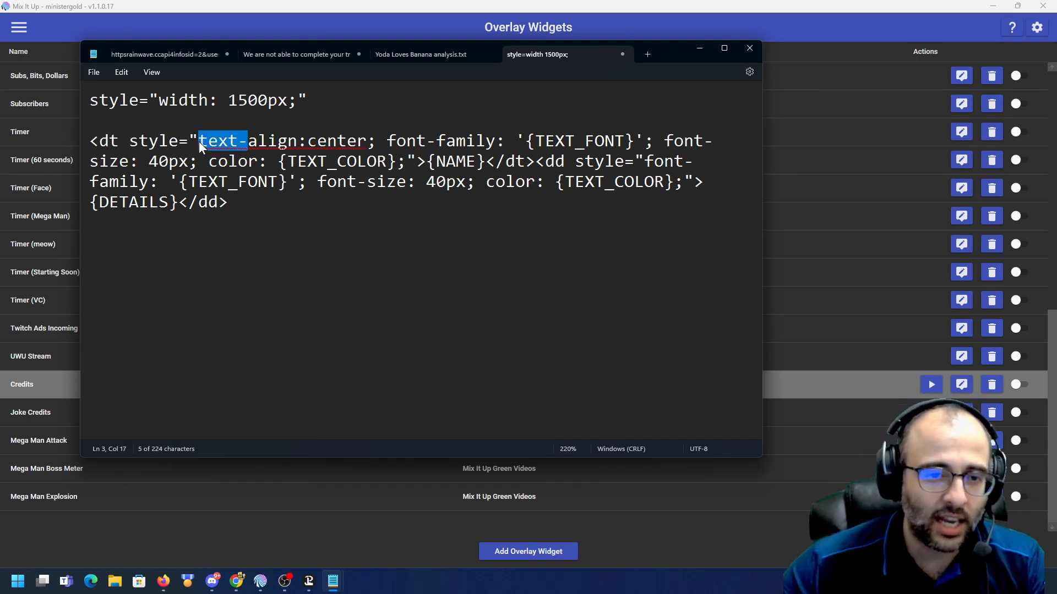
key("Right")
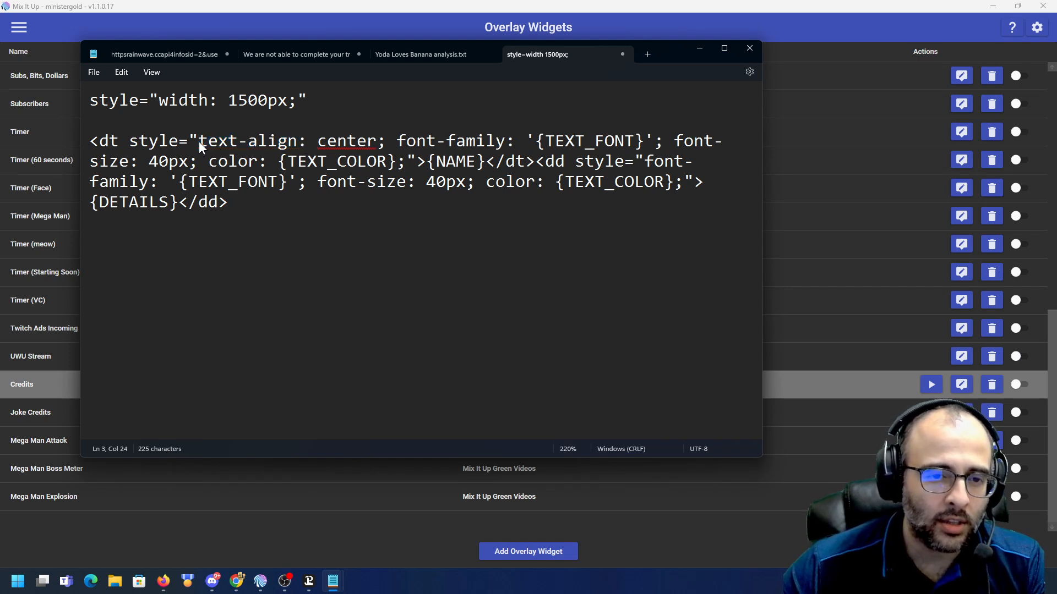
- Copy the edited markup into the Gifted Subs User HTML style field and save the Credits widget
left_click_drag(229, 202, 83, 149)
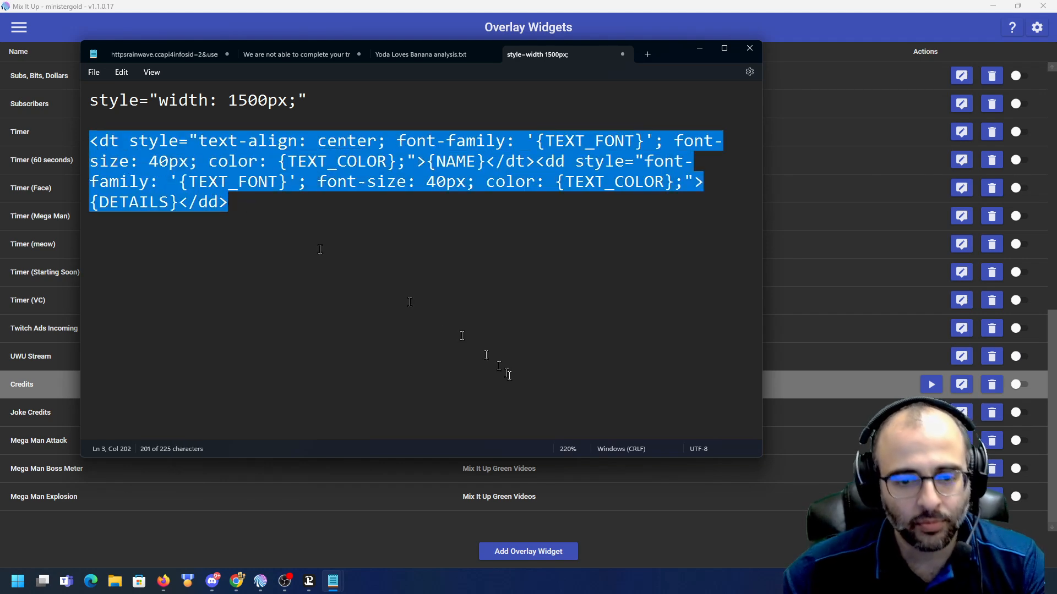
key("alt+Tab")
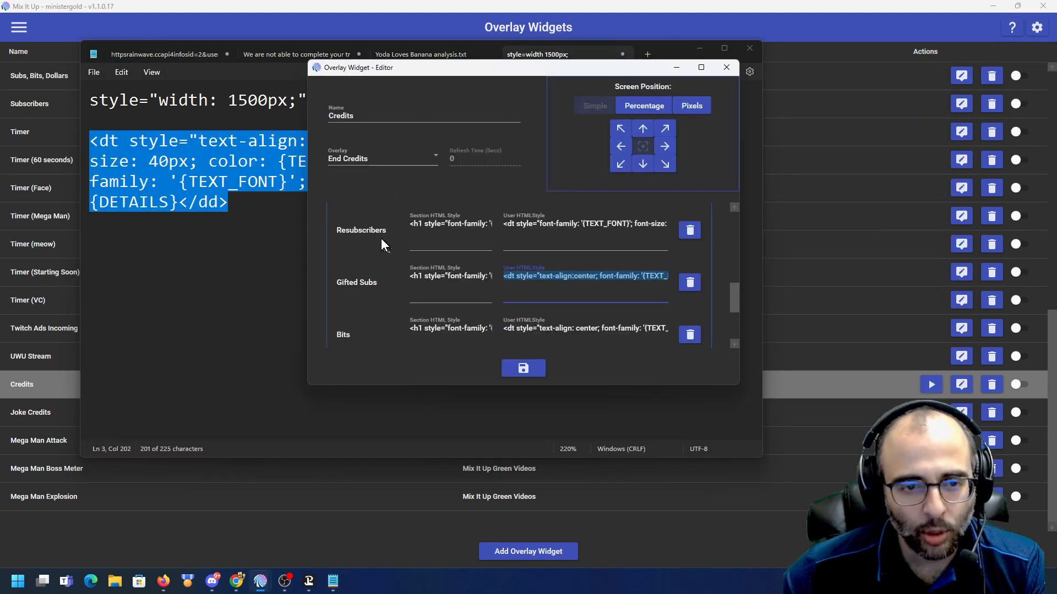
scroll(385, 242, "up", 5)
scroll(386, 242, "up", 3)
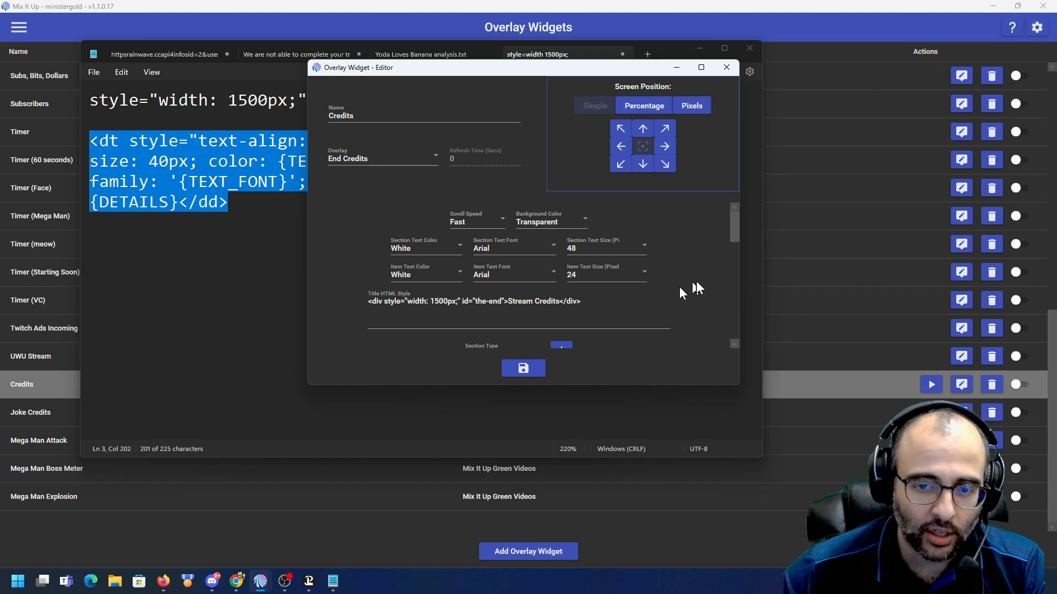
scroll(698, 282, "down", 5)
scroll(695, 283, "down", 2)
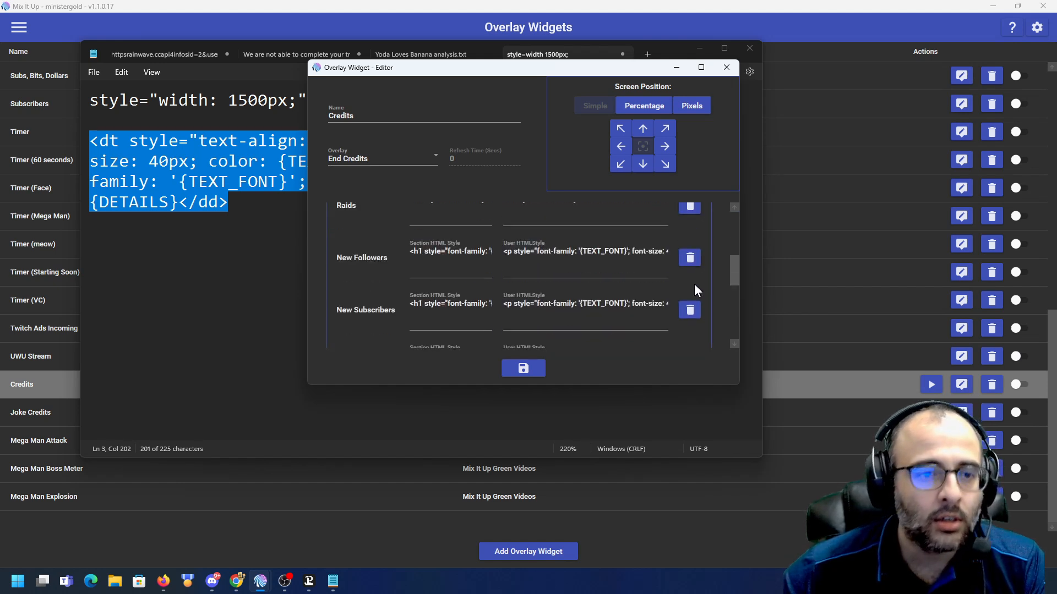
left_click(559, 306)
key("ctrl")
scroll(560, 304, "down", 2)
left_click(556, 305)
key("ctrl+a")
key("ctrl+v")
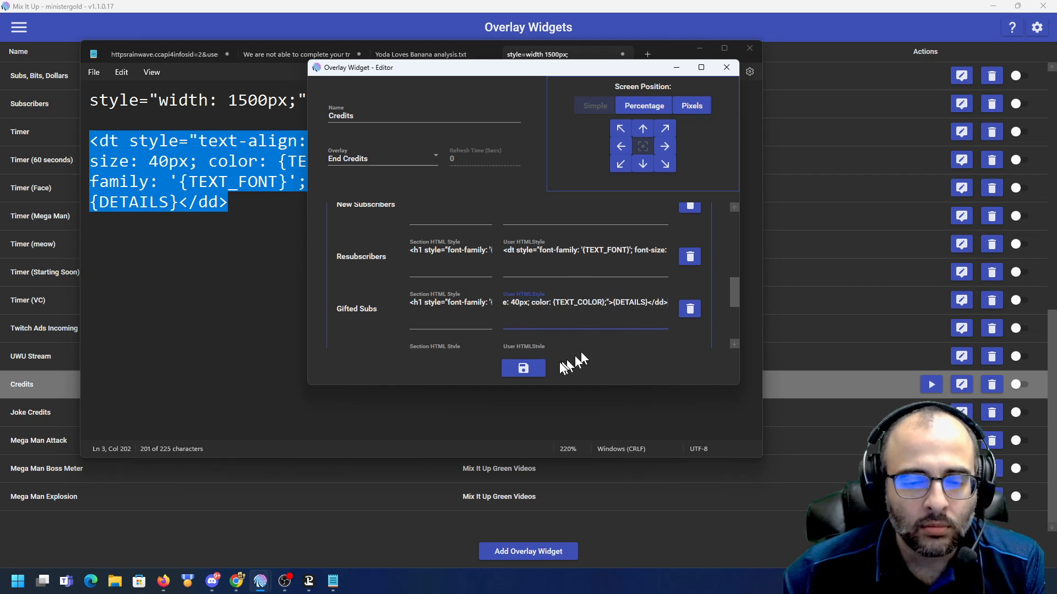
left_click(538, 368)
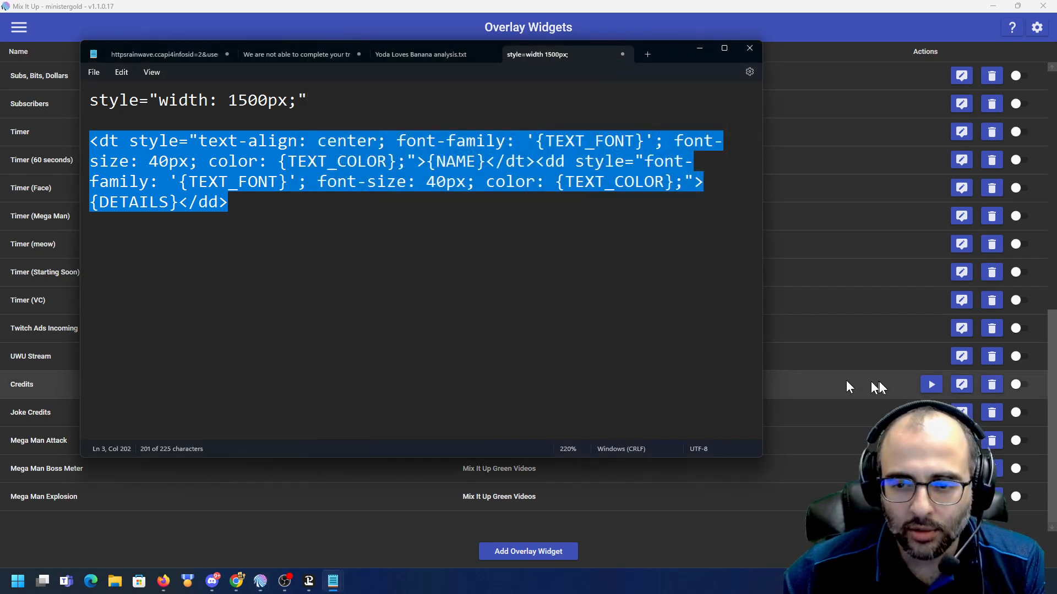
- Open the credits command for editing, filtering the commands list by the name credits
left_click(920, 389)
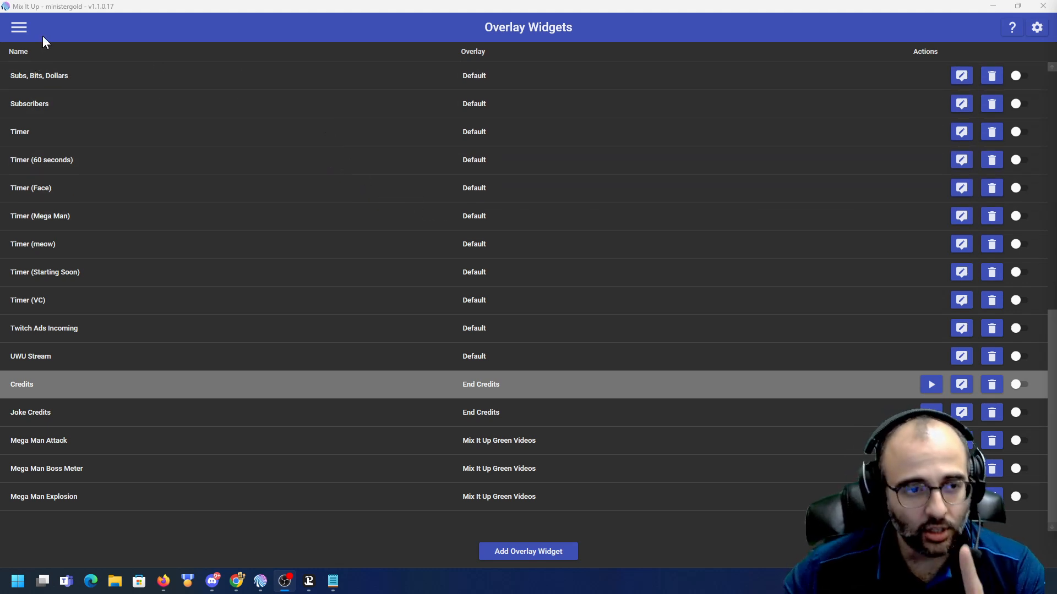
left_click(19, 31)
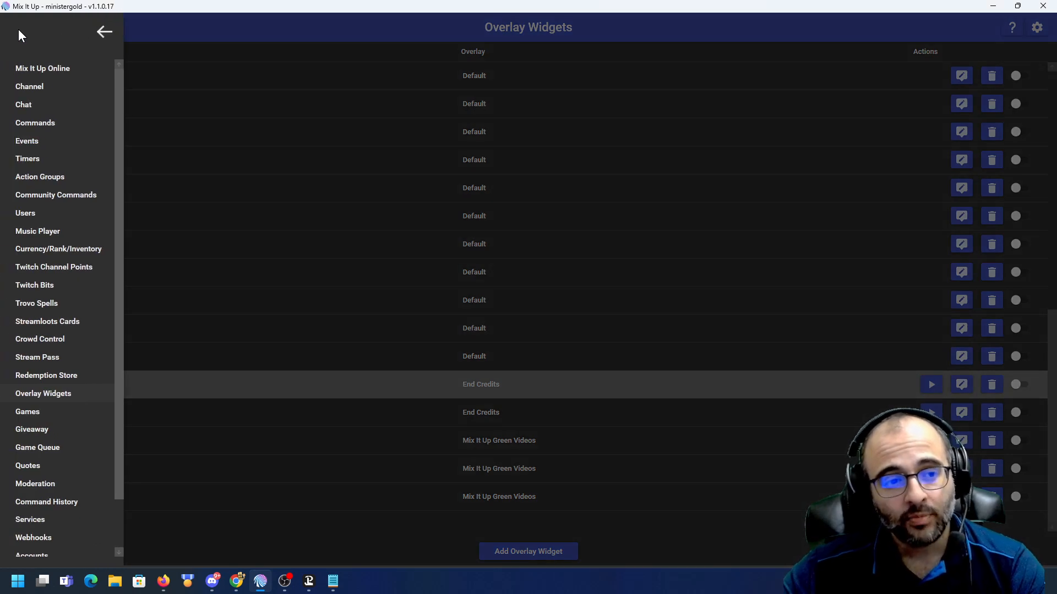
left_click(49, 118)
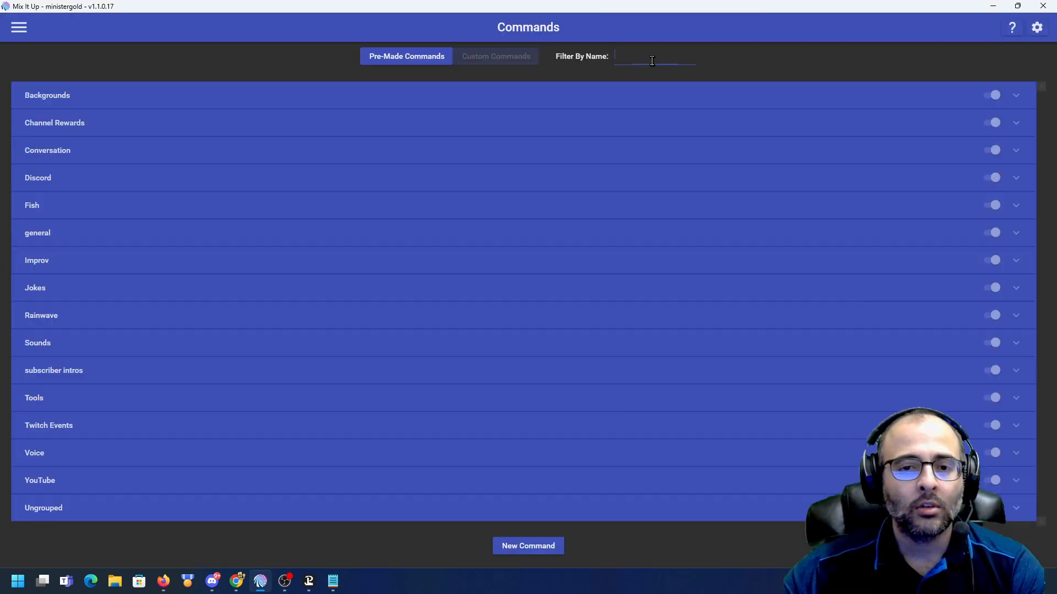
type("credits")
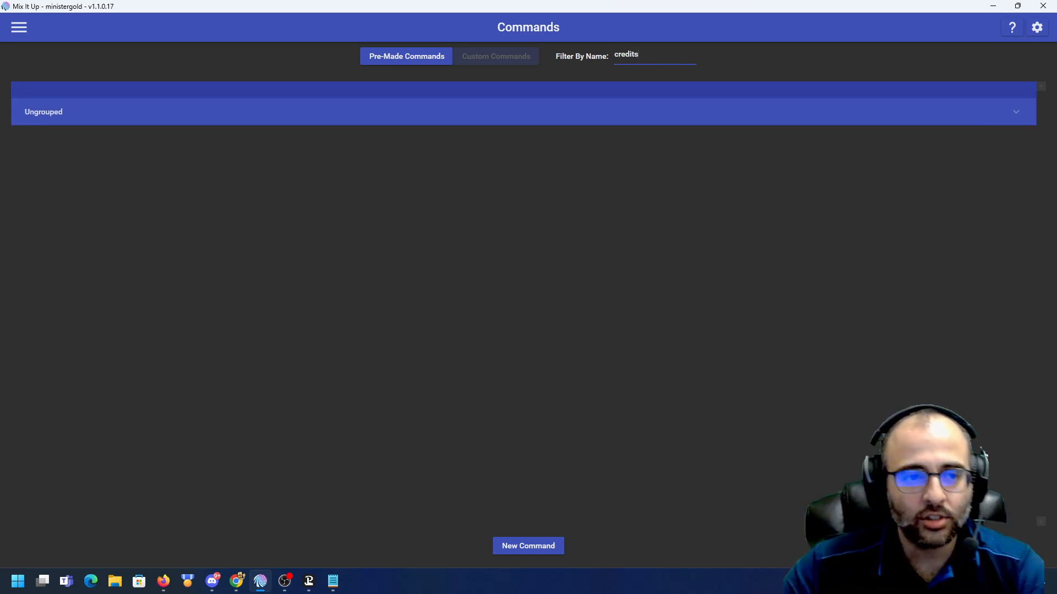
left_click(597, 115)
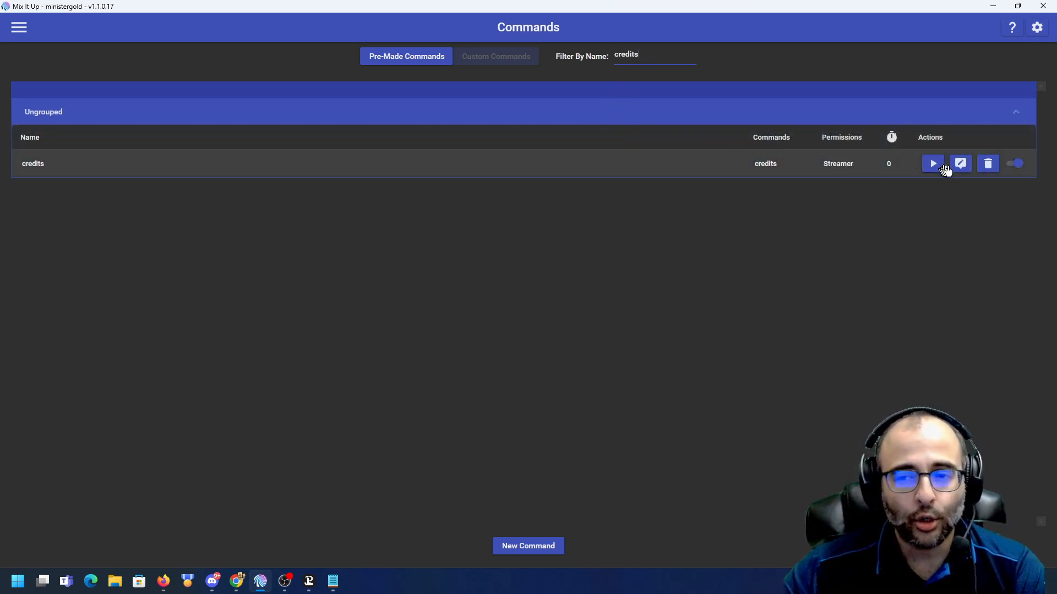
left_click(960, 165)
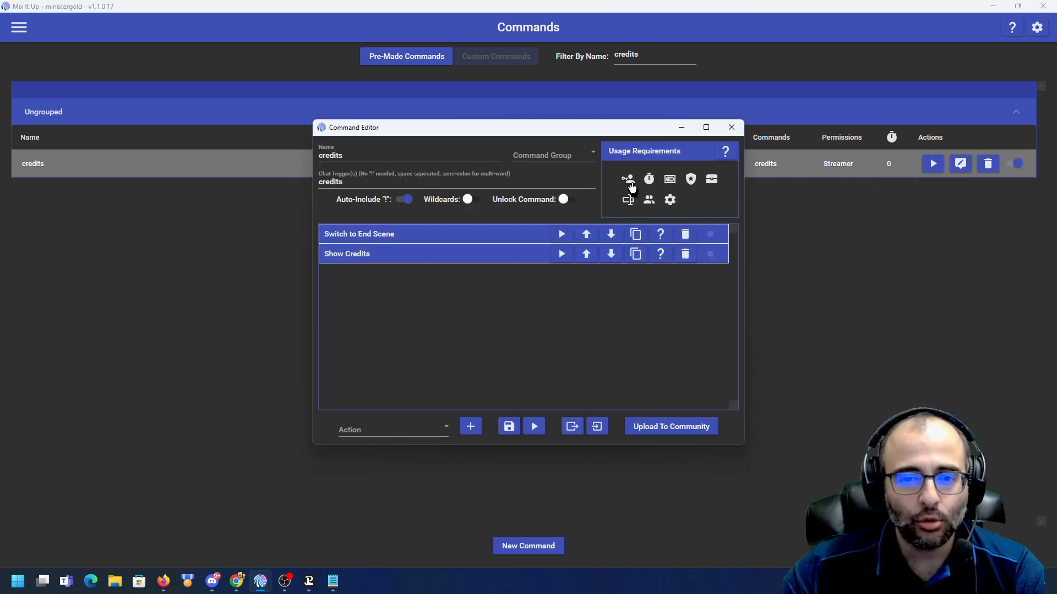
- Check the credits command's role usage requirement
left_click(630, 186)
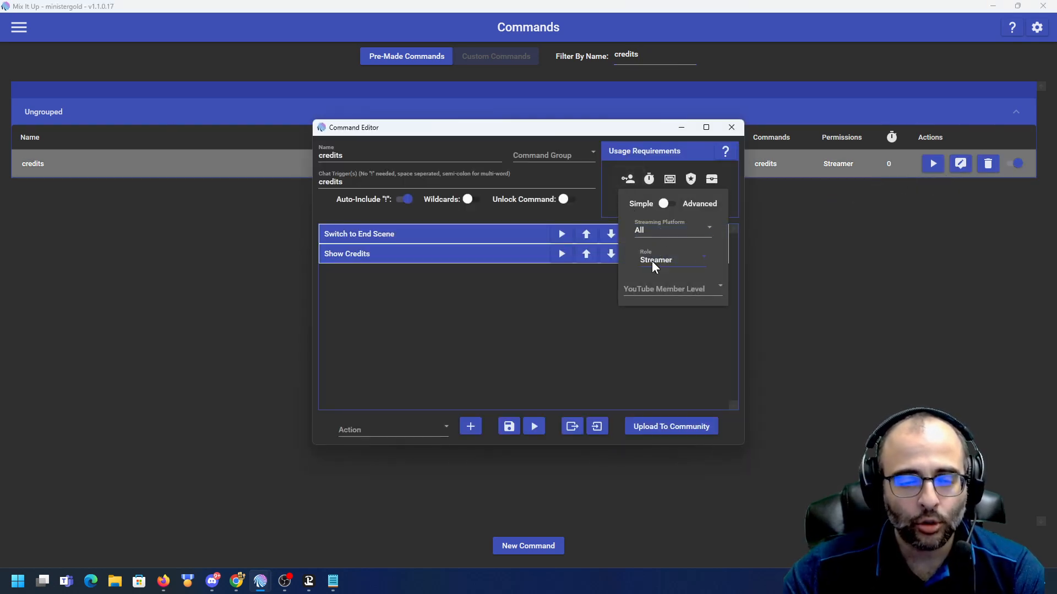
left_click(504, 300)
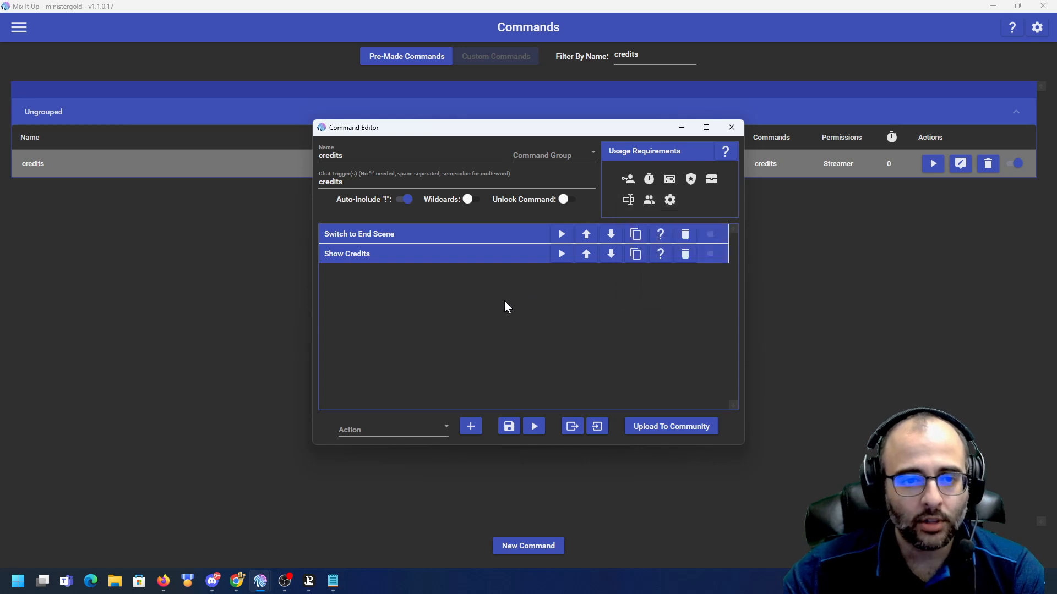
- Set the new action type to Streaming Software
left_click(377, 424)
scroll(422, 329, "down", 8)
scroll(421, 330, "up", 2)
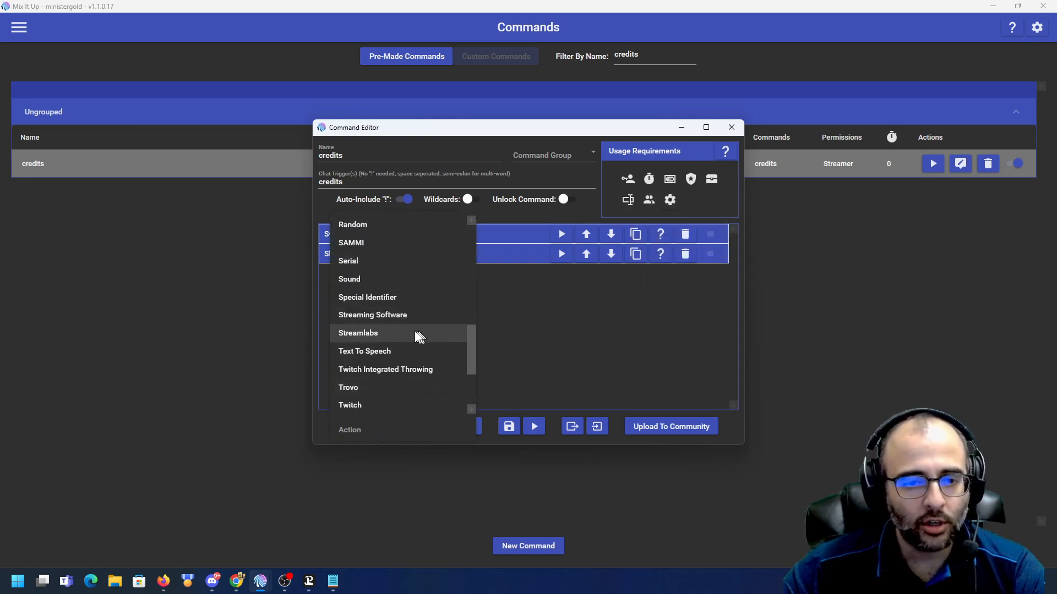
left_click(398, 318)
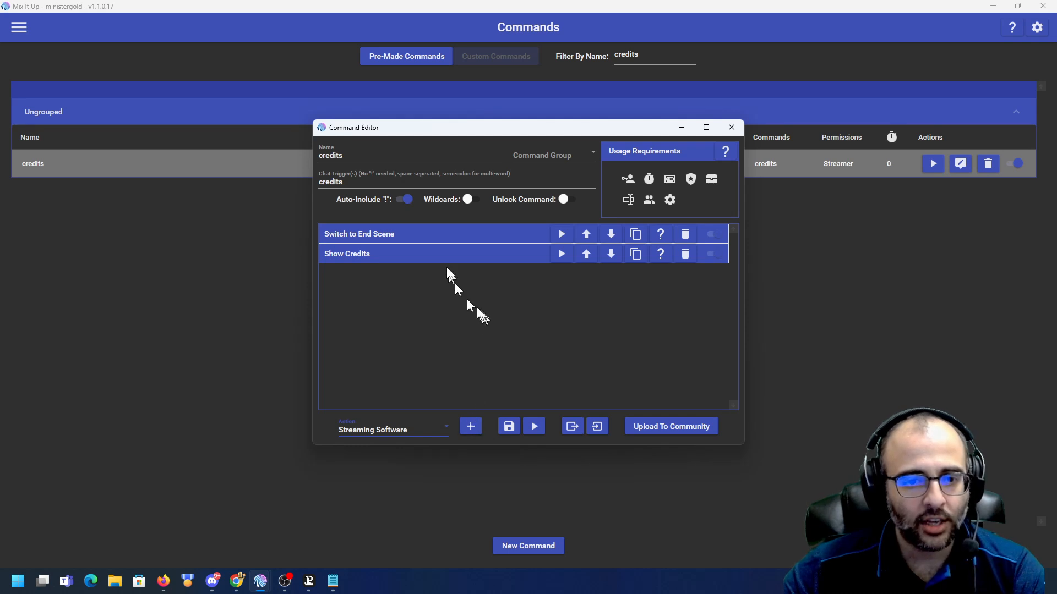
- Expand the Switch to End Scene and Show Credits actions and change the new action type to Overlay (Images & Videos)
left_click(439, 235)
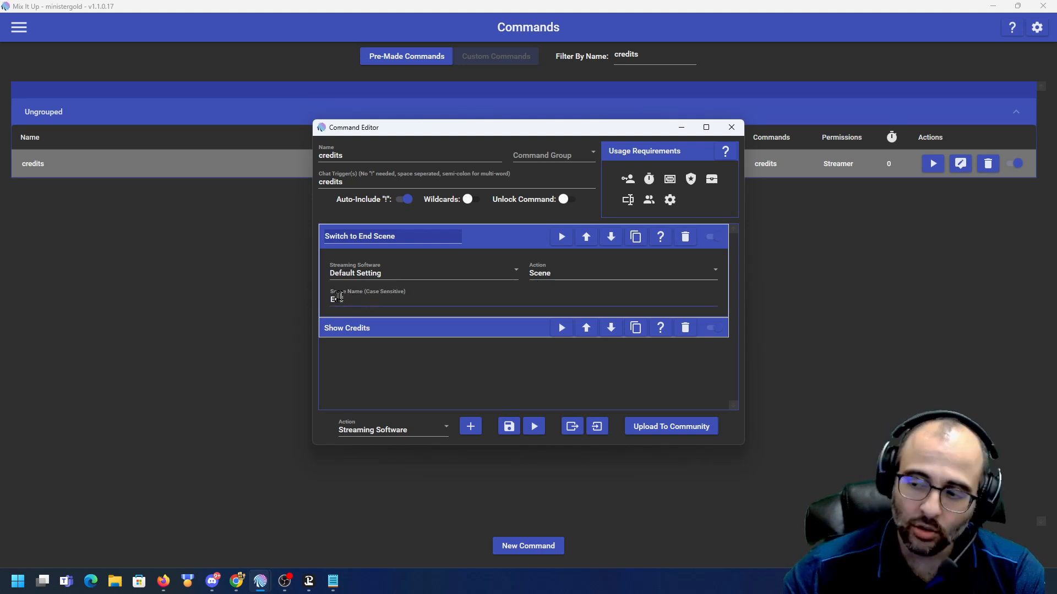
left_click(424, 328)
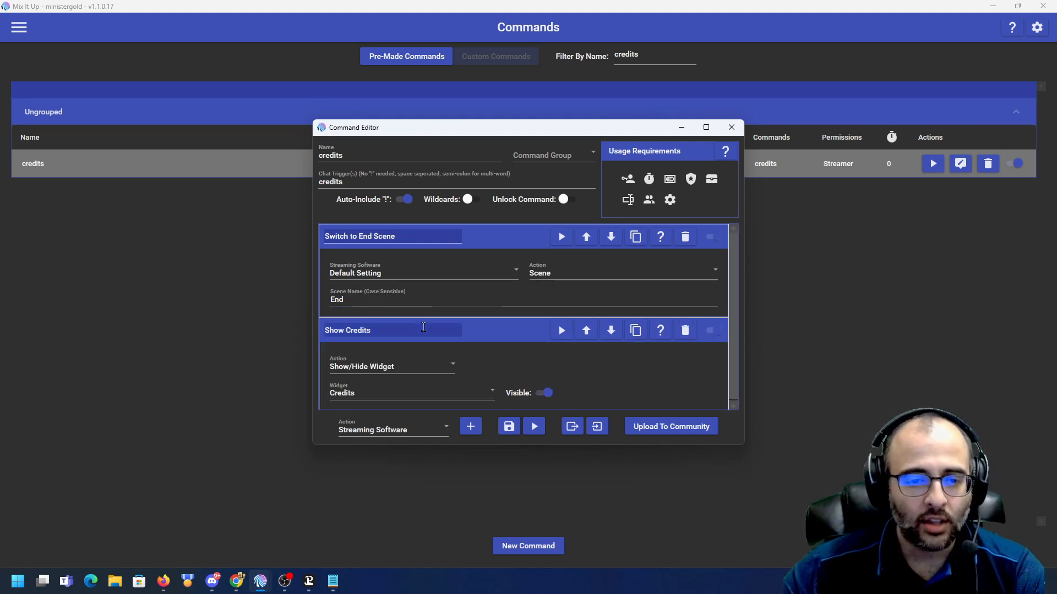
left_click(397, 432)
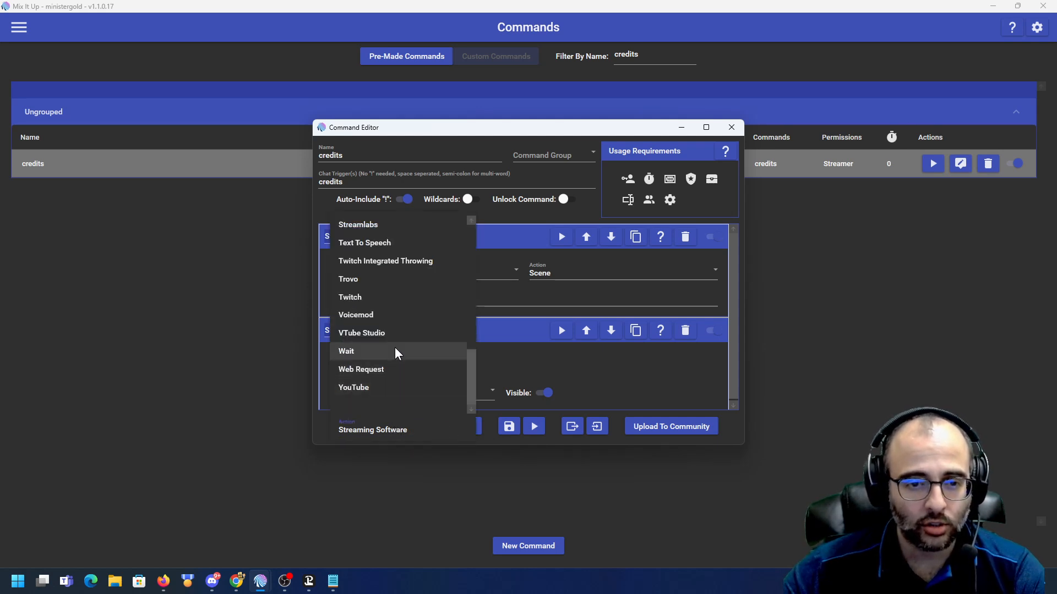
scroll(397, 352, "up", 5)
left_click(385, 284)
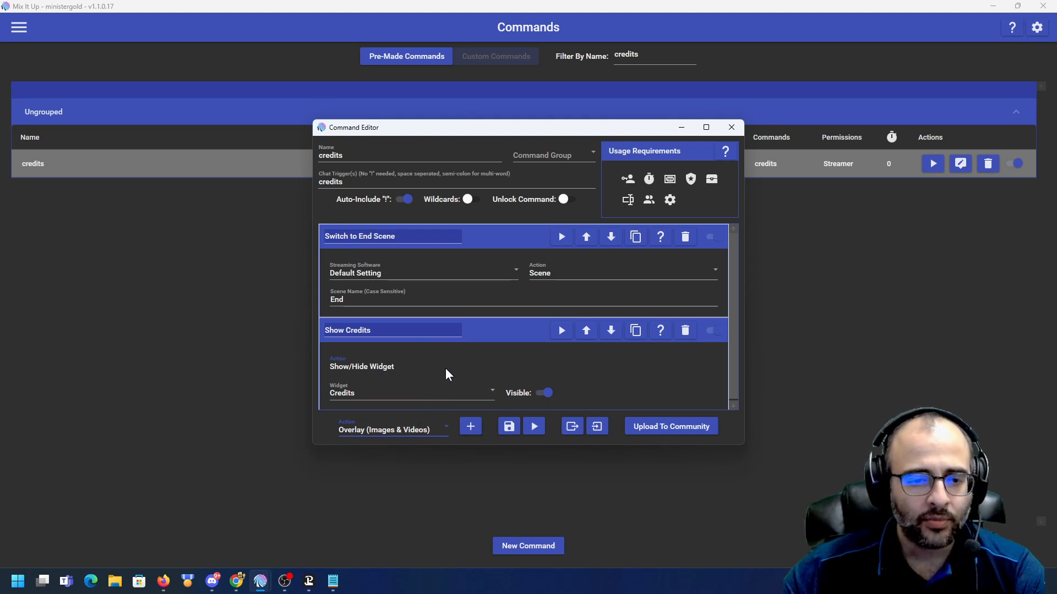
- Inspect the Show Credits action's action type and widget options
left_click(446, 373)
left_click(355, 370)
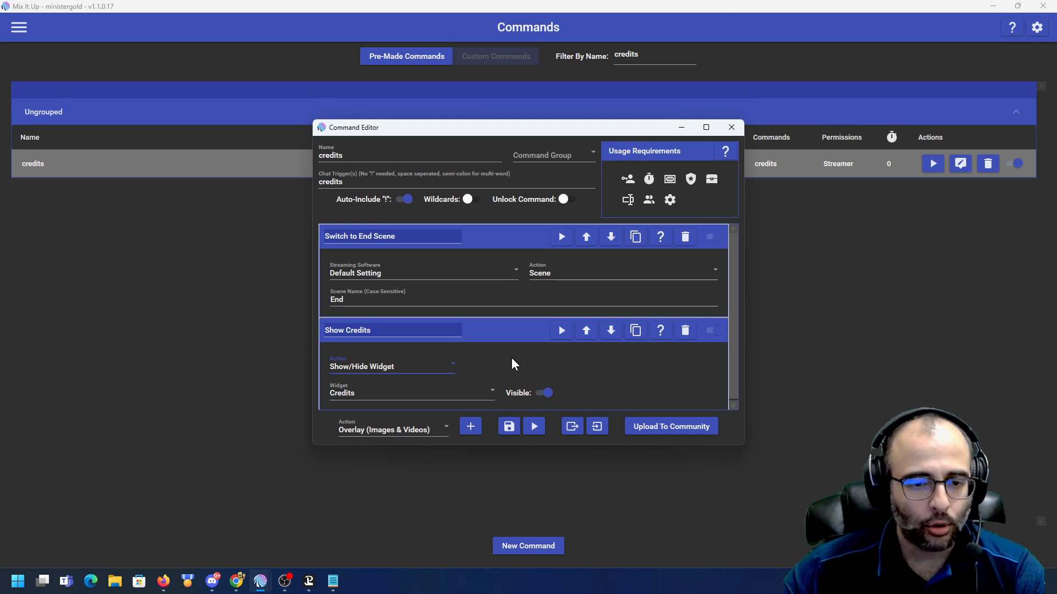
left_click(487, 391)
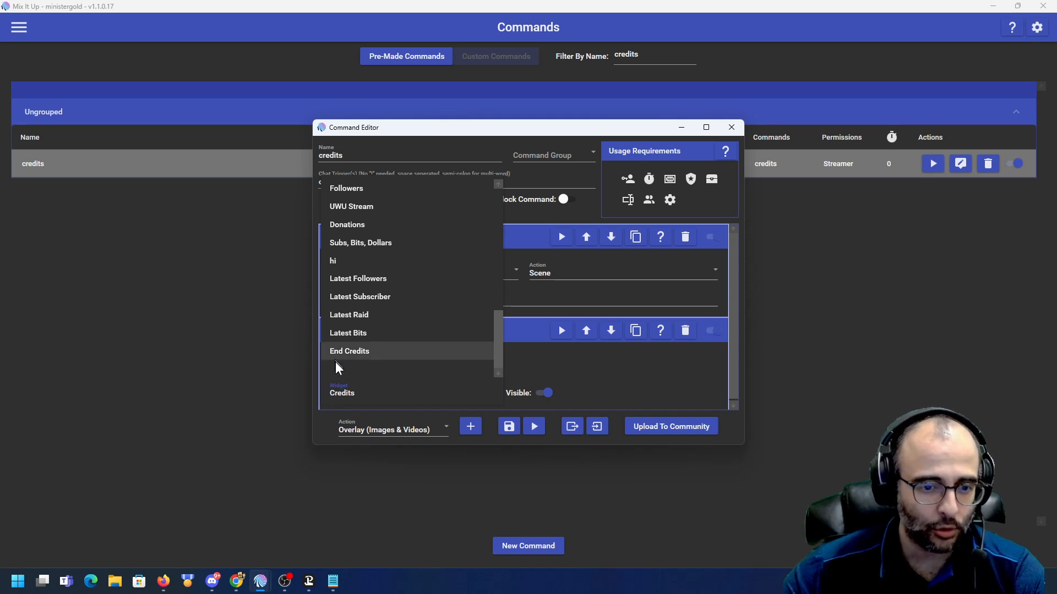
left_click(584, 380)
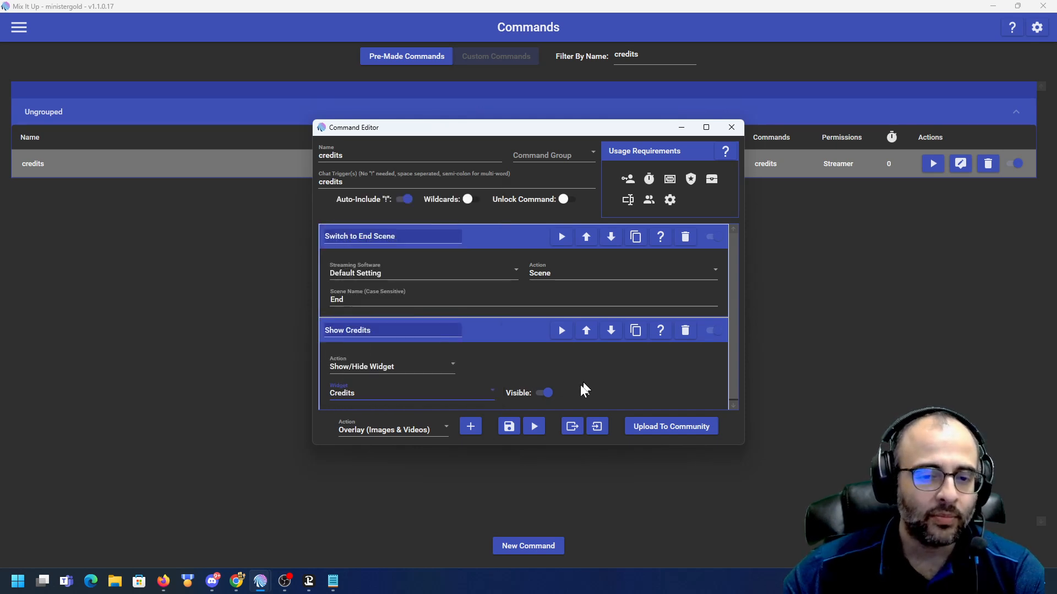
- Collapse both actions and save the credits command
left_click(514, 333)
left_click(509, 237)
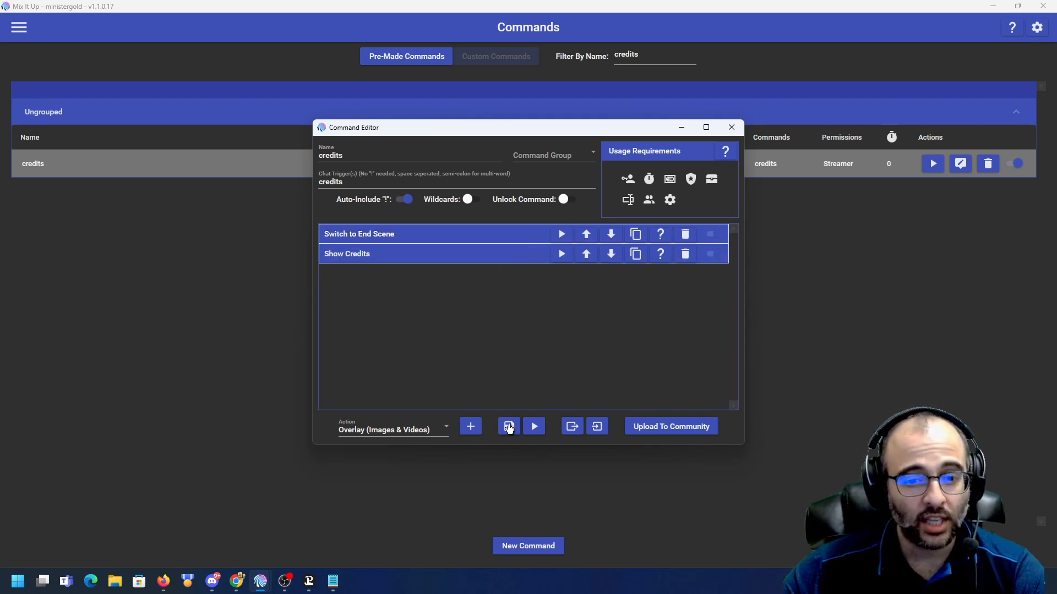
left_click(509, 427)
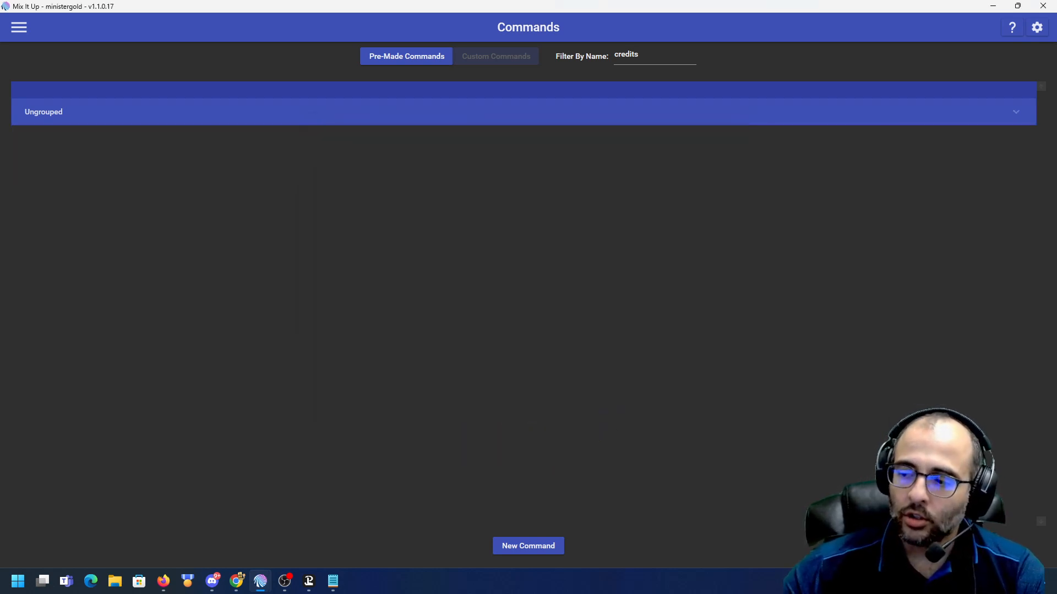
- Open the stream chat and send the !credits command
left_click_drag(1056, 52, 719, 25)
left_click(699, 505)
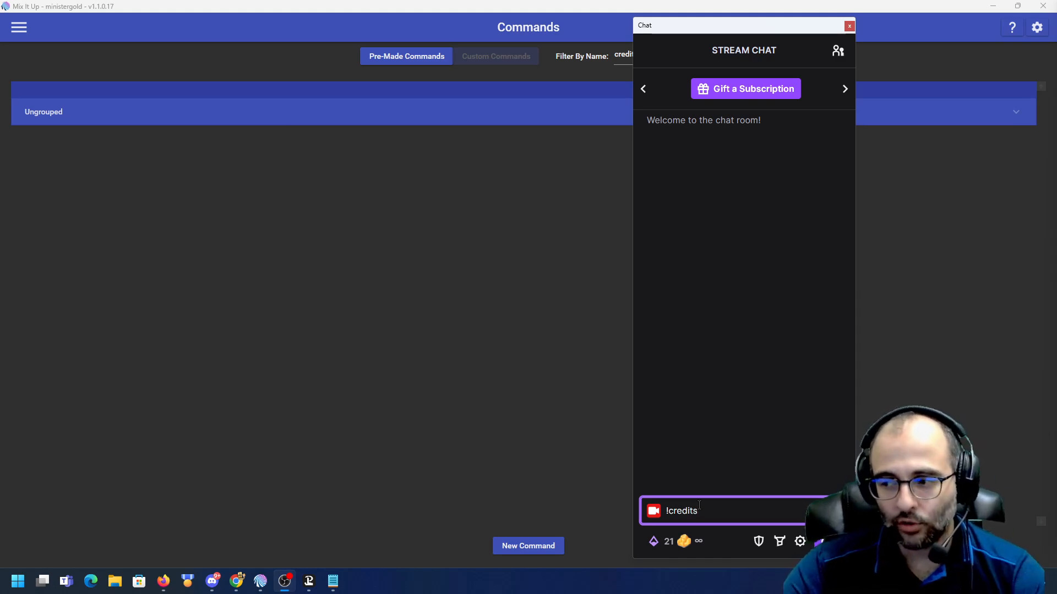
type("!credits")
key("Return")
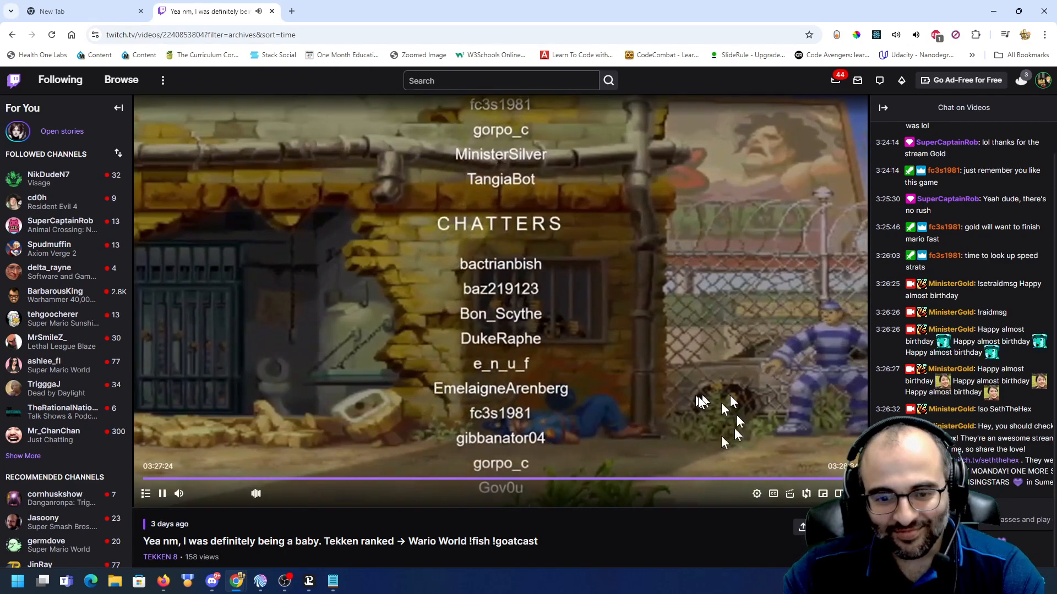
- Play the past broadcast to watch the end credits scroll
left_click(162, 495)
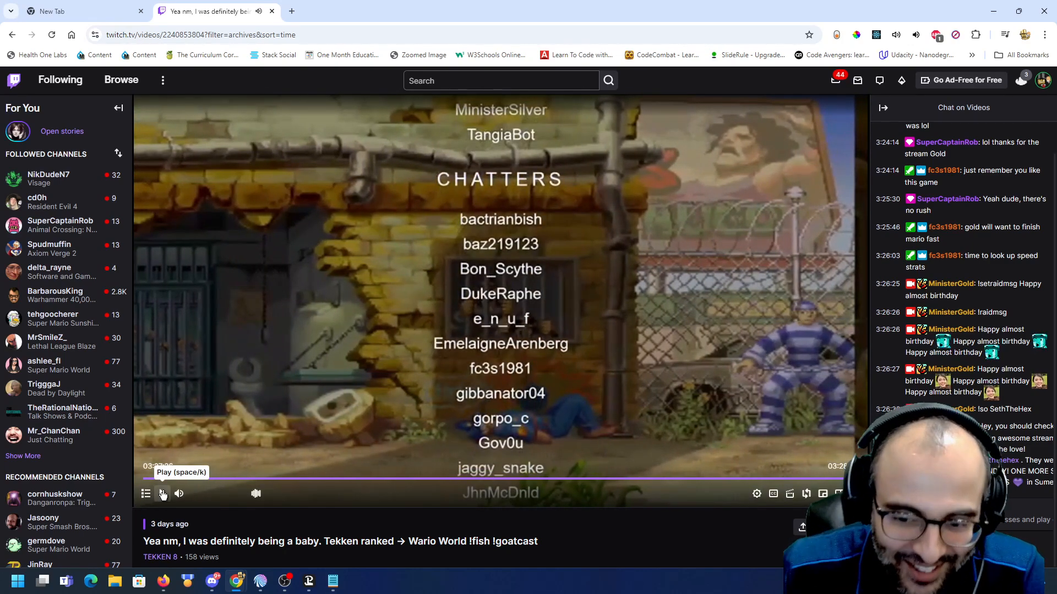
mouse_move(179, 495)
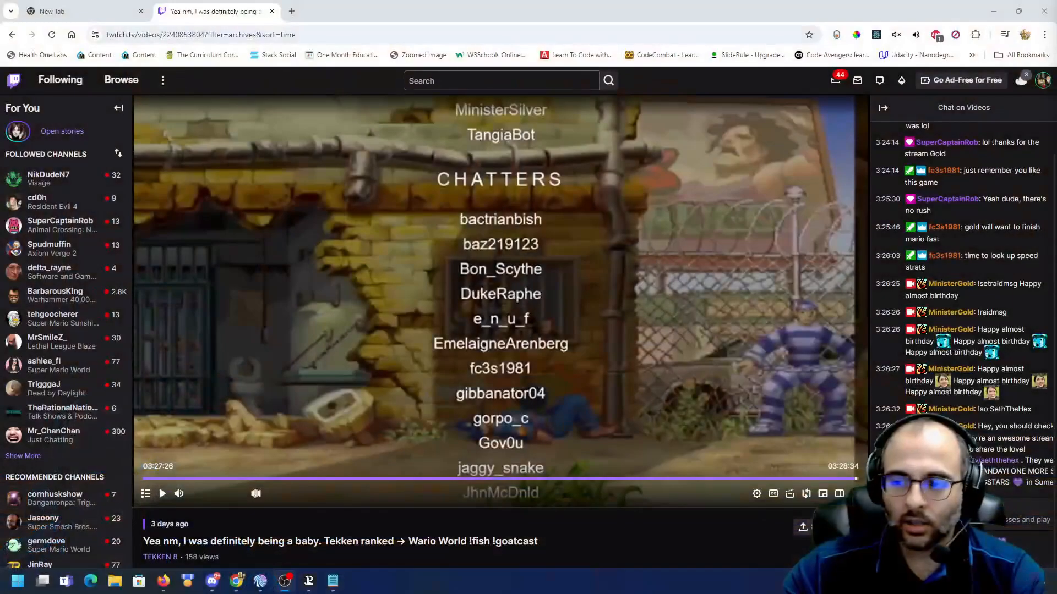
- Return to Mix It Up and review the overlay endpoints, including End Credits, alongside the OBS sources
key("alt+Tab")
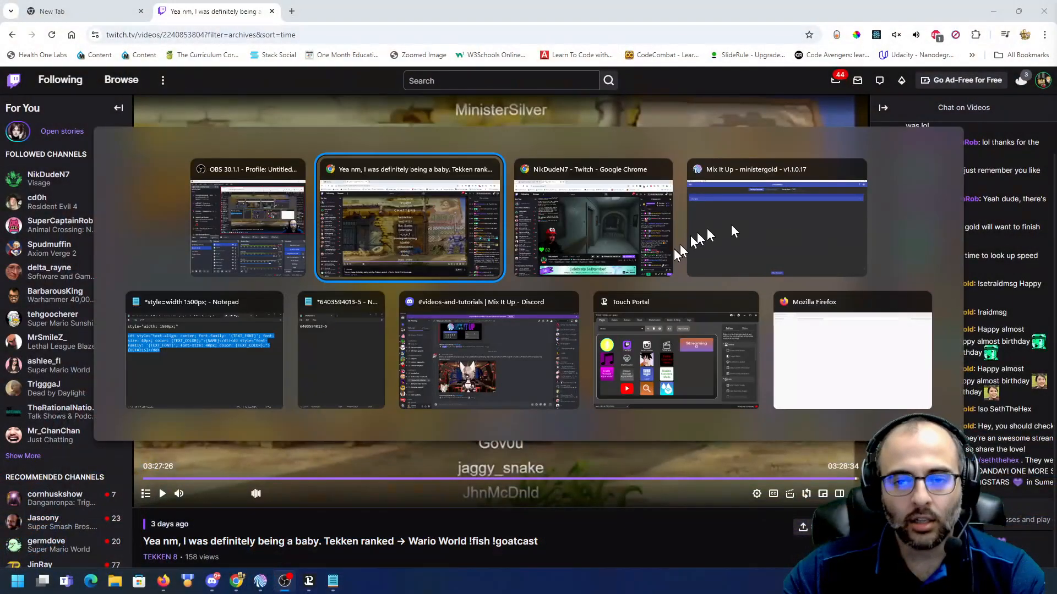
left_click(746, 240)
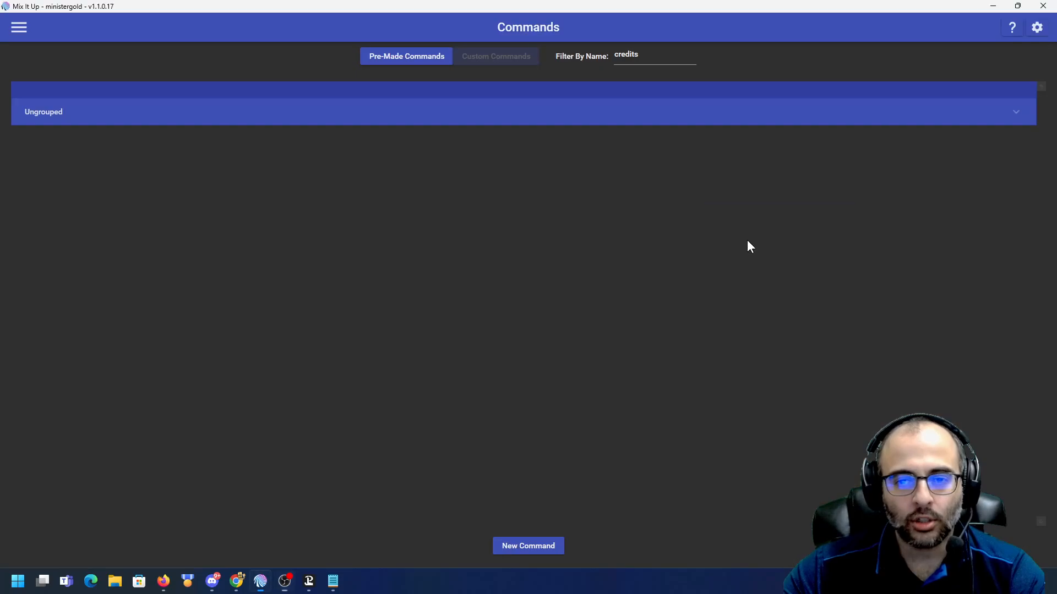
left_click(1038, 31)
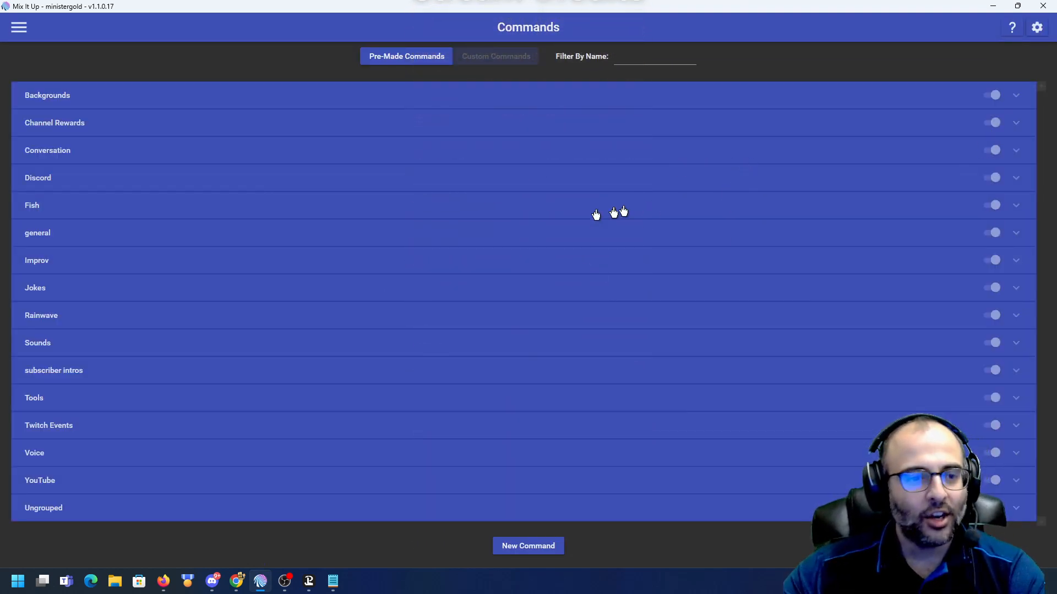
left_click(1038, 28)
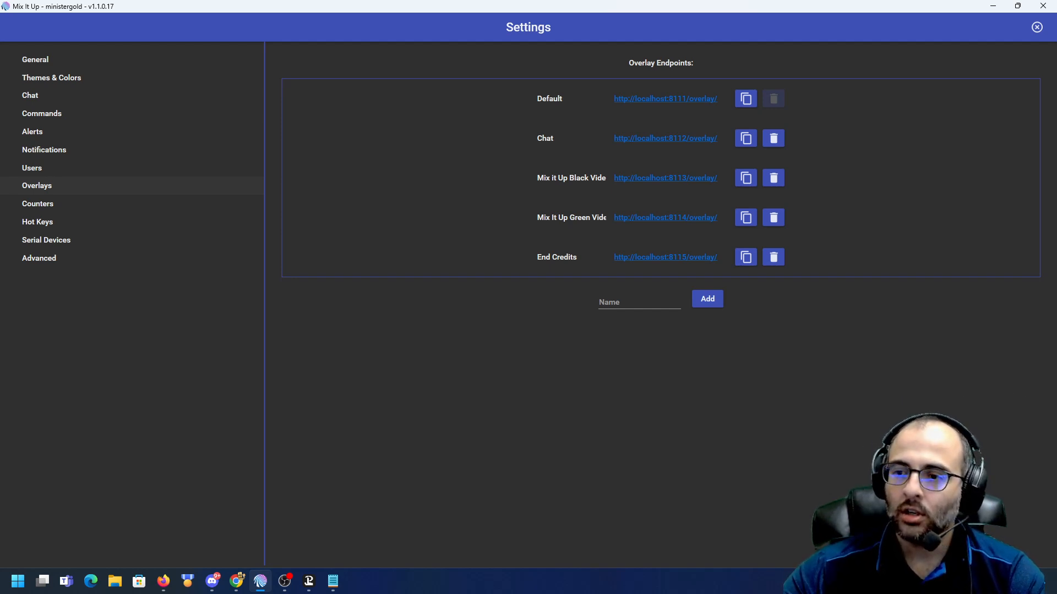
left_click_drag(1056, 90, 497, 44)
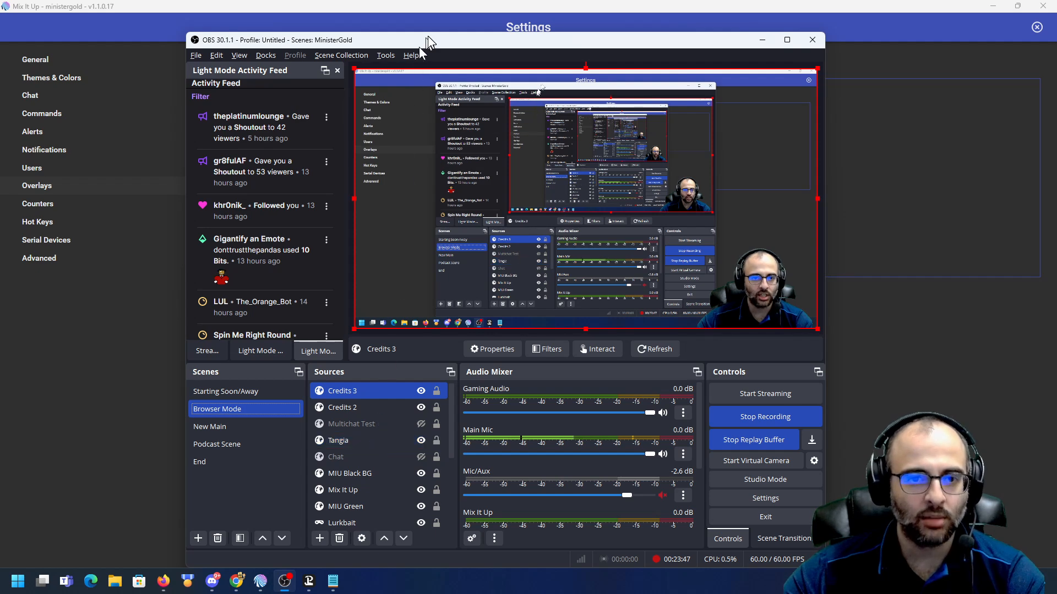
left_click_drag(428, 38, 1056, 41)
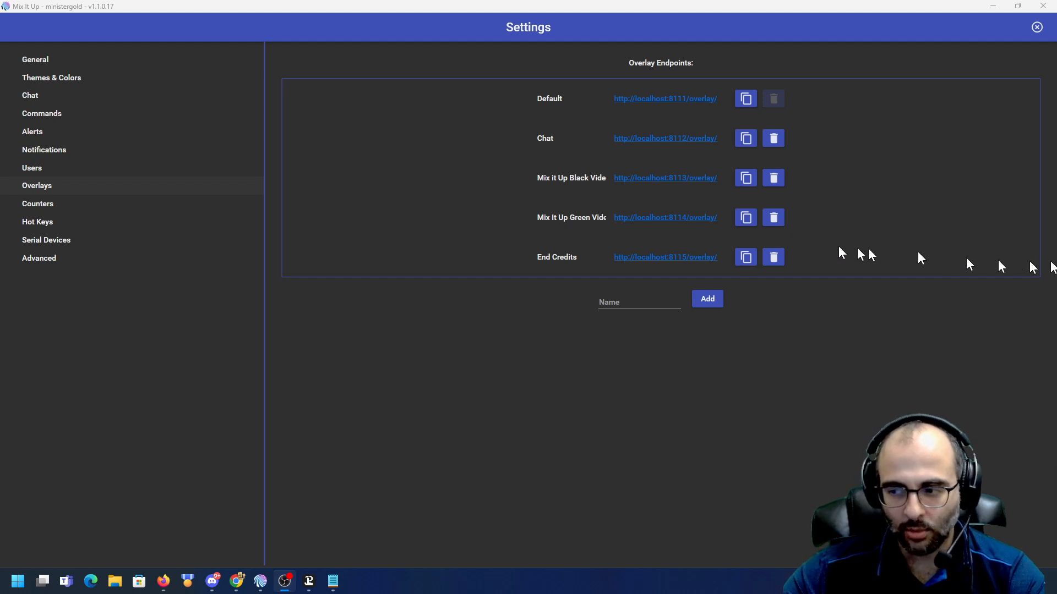
left_click(1036, 30)
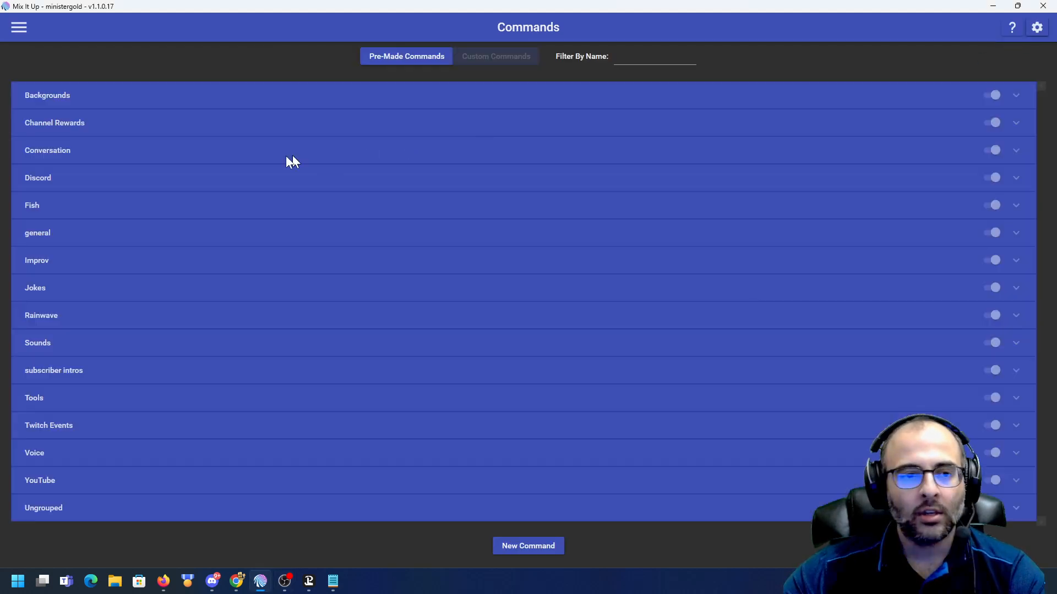
- Open Overlay Widgets and preview the End Credits widget type in the new widget dialog without creating it
left_click(18, 29)
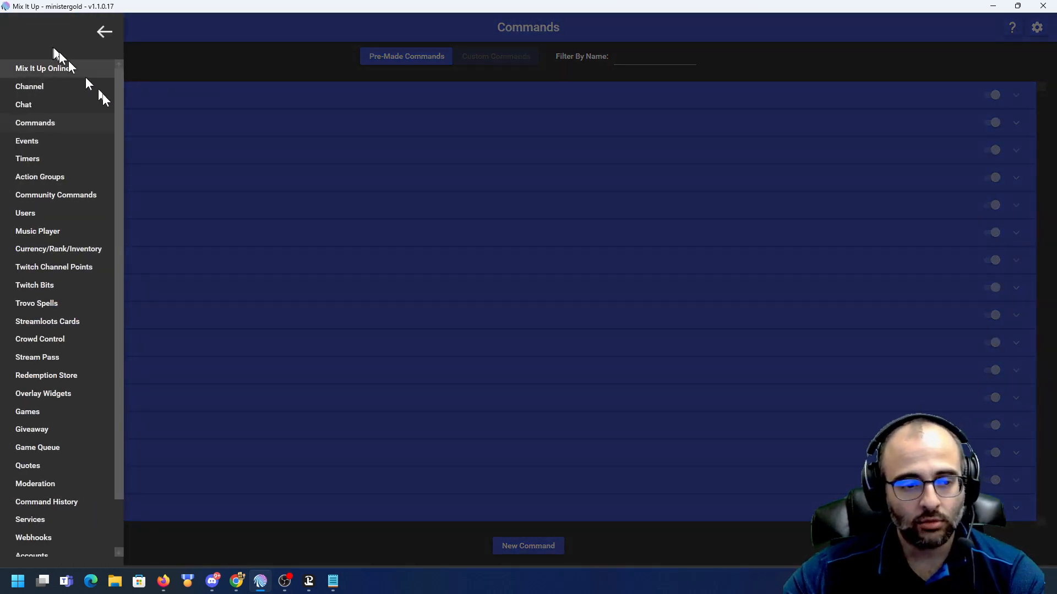
left_click(91, 393)
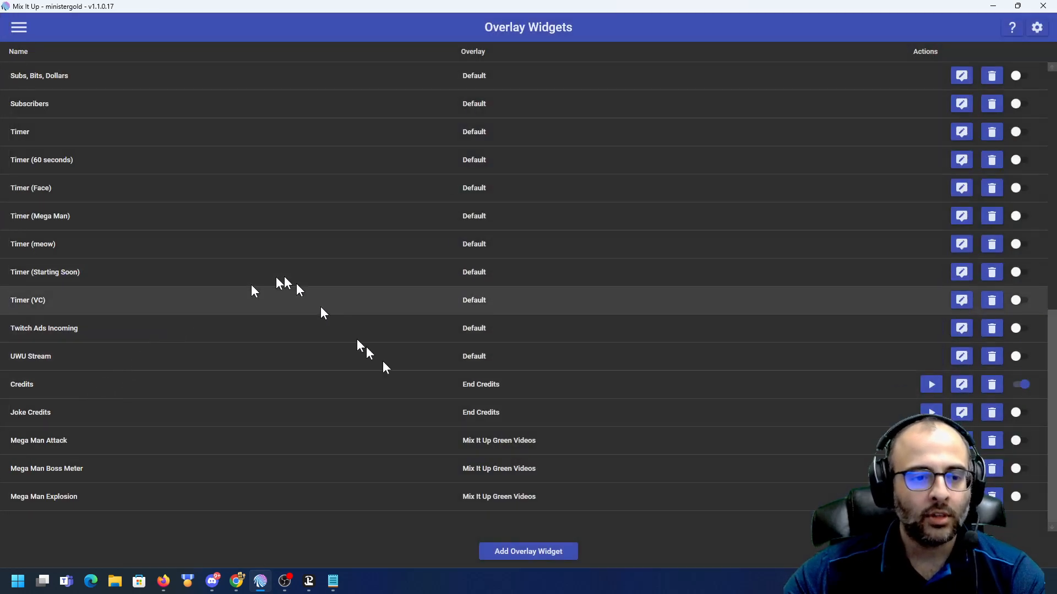
left_click(526, 553)
left_click(507, 210)
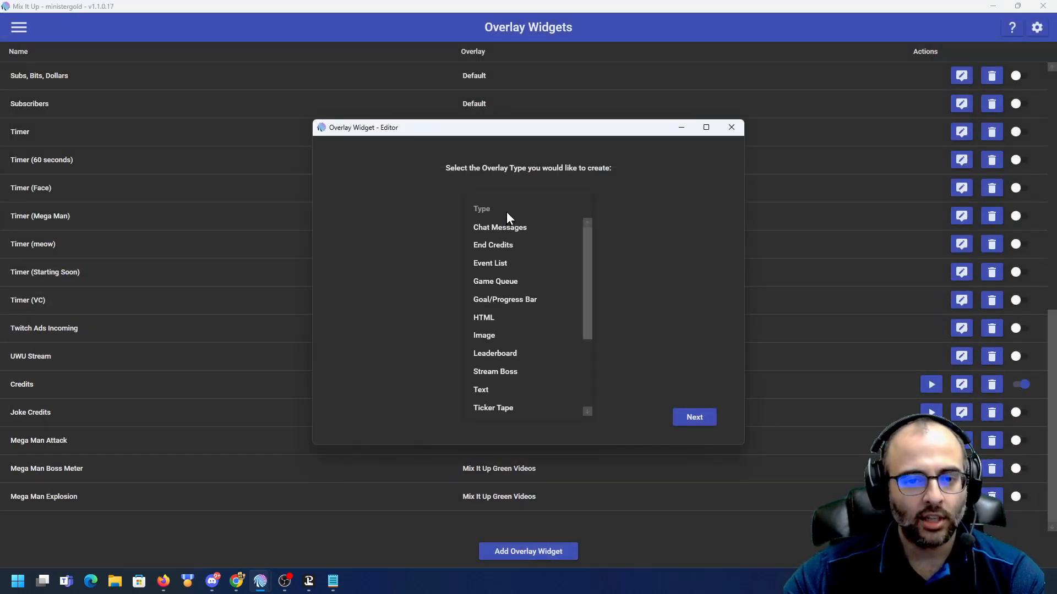
left_click(512, 245)
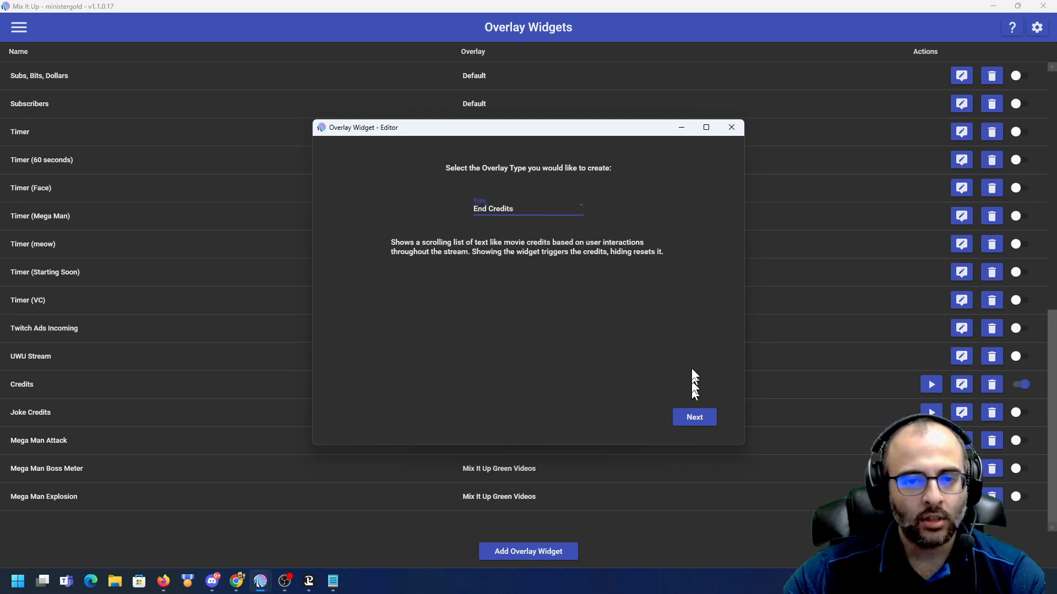
left_click(730, 133)
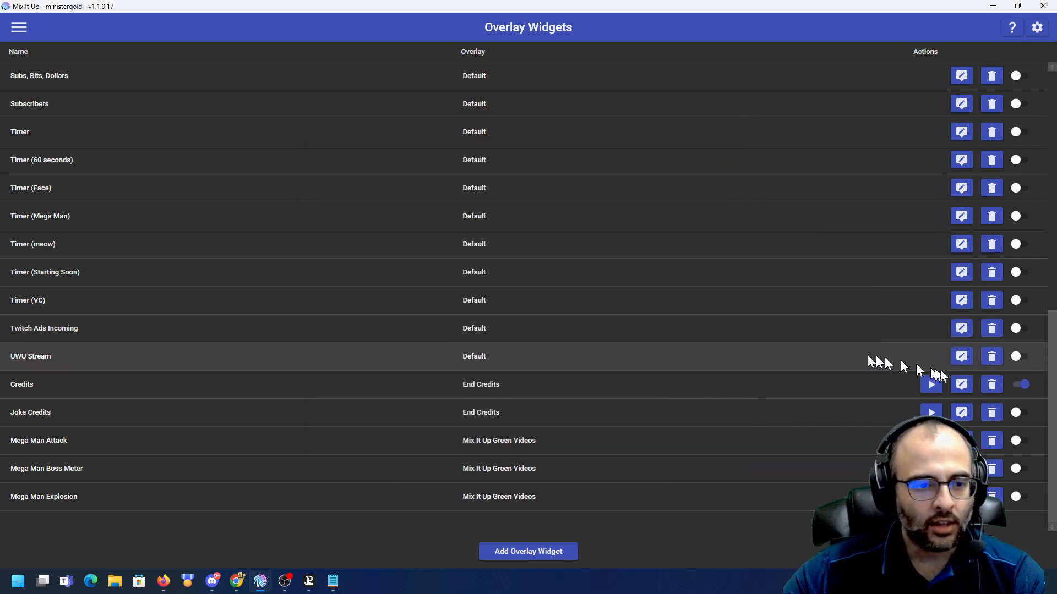
- Open the Credits widget editor and scroll through its text styles and section HTML settings
left_click(962, 385)
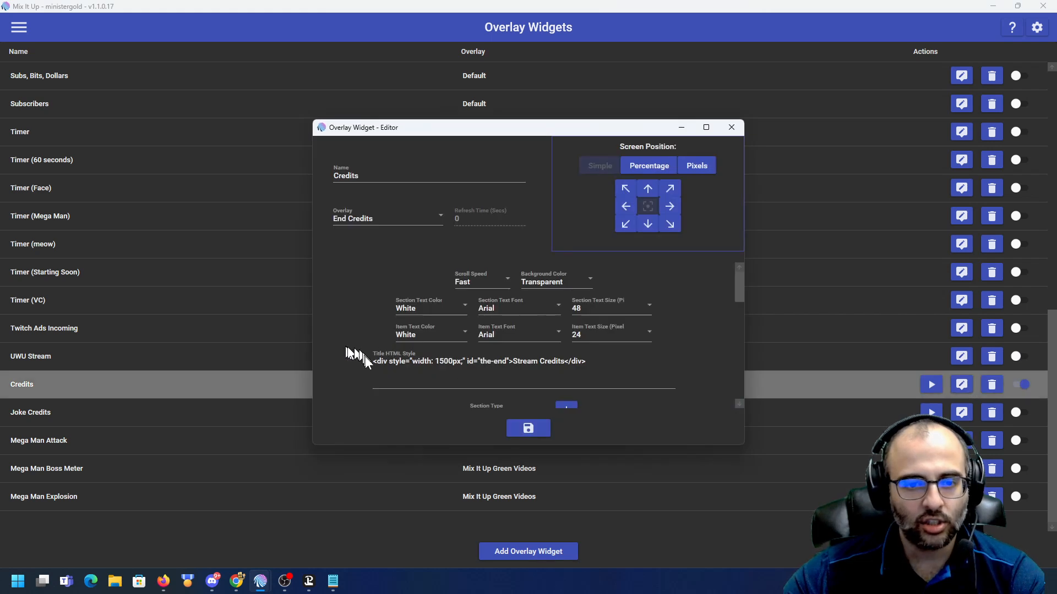
scroll(366, 365, "down", 10)
scroll(366, 368, "up", 8)
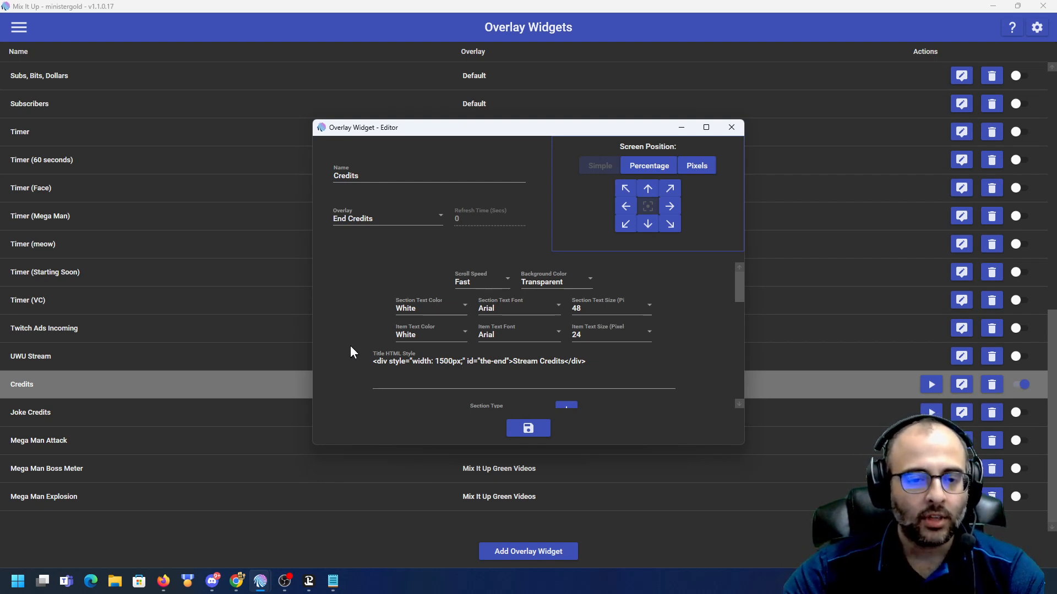
scroll(350, 345, "down", 8)
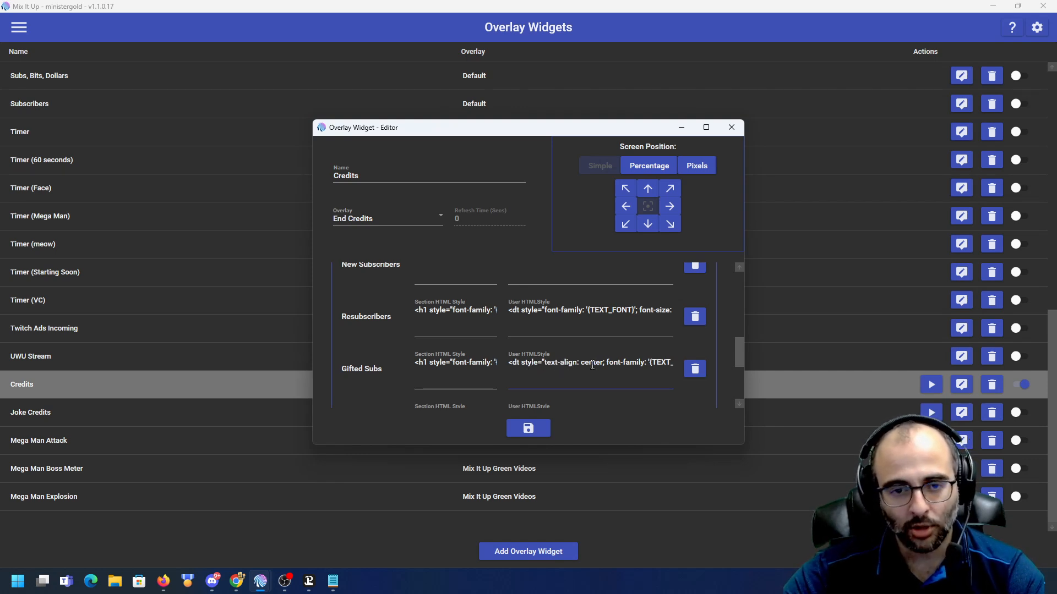
left_click(735, 132)
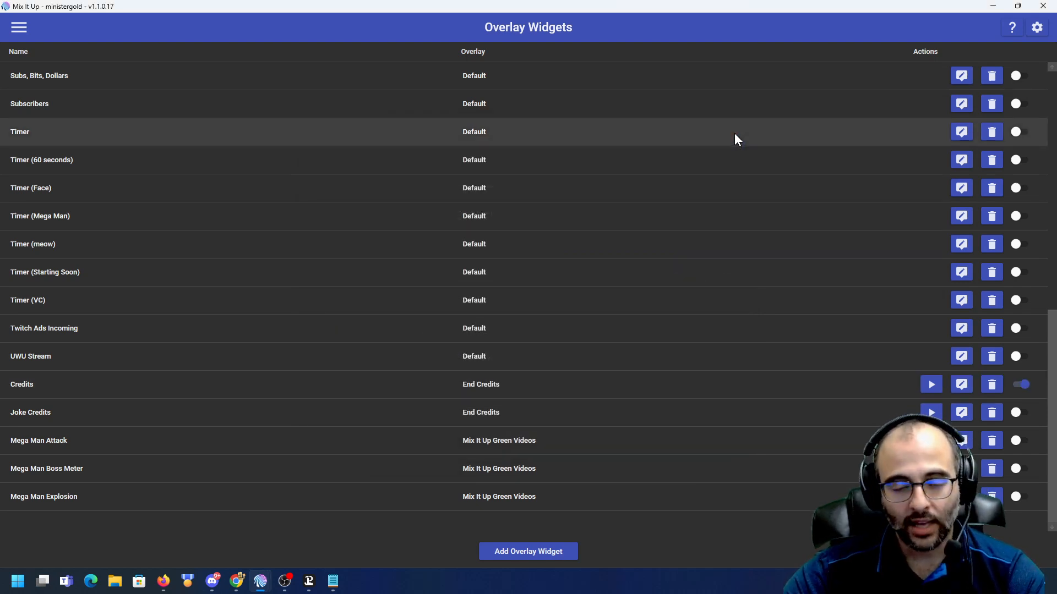